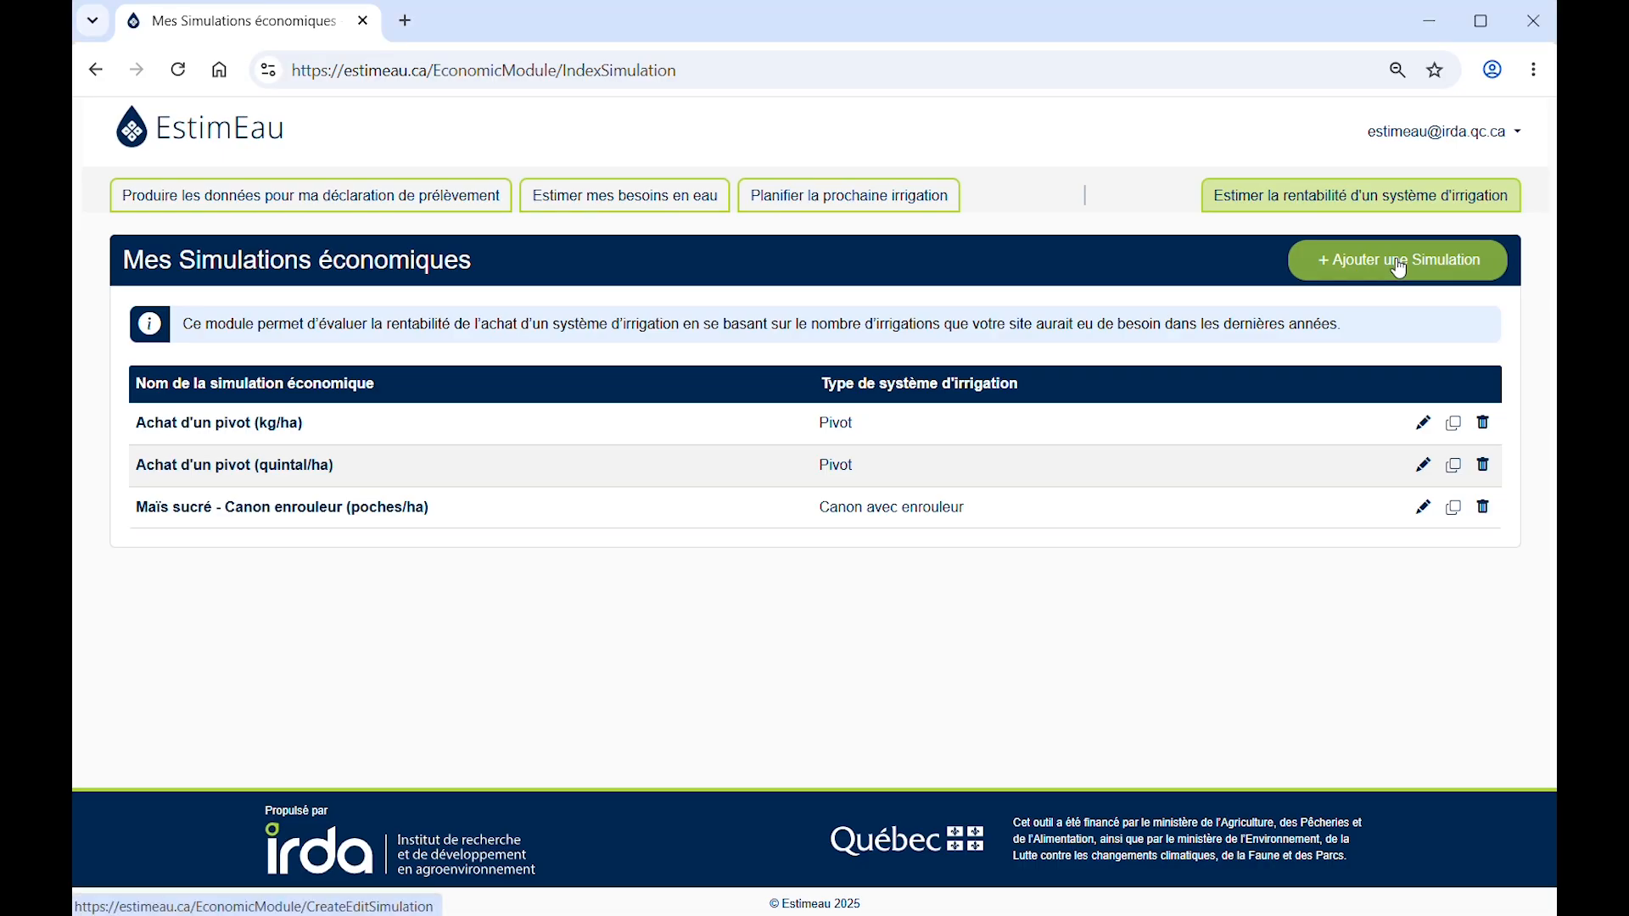
Add a new economic simulation named "Maïs sucré - Canon enrouleur" and continue past its identification page
left_click(1401, 268)
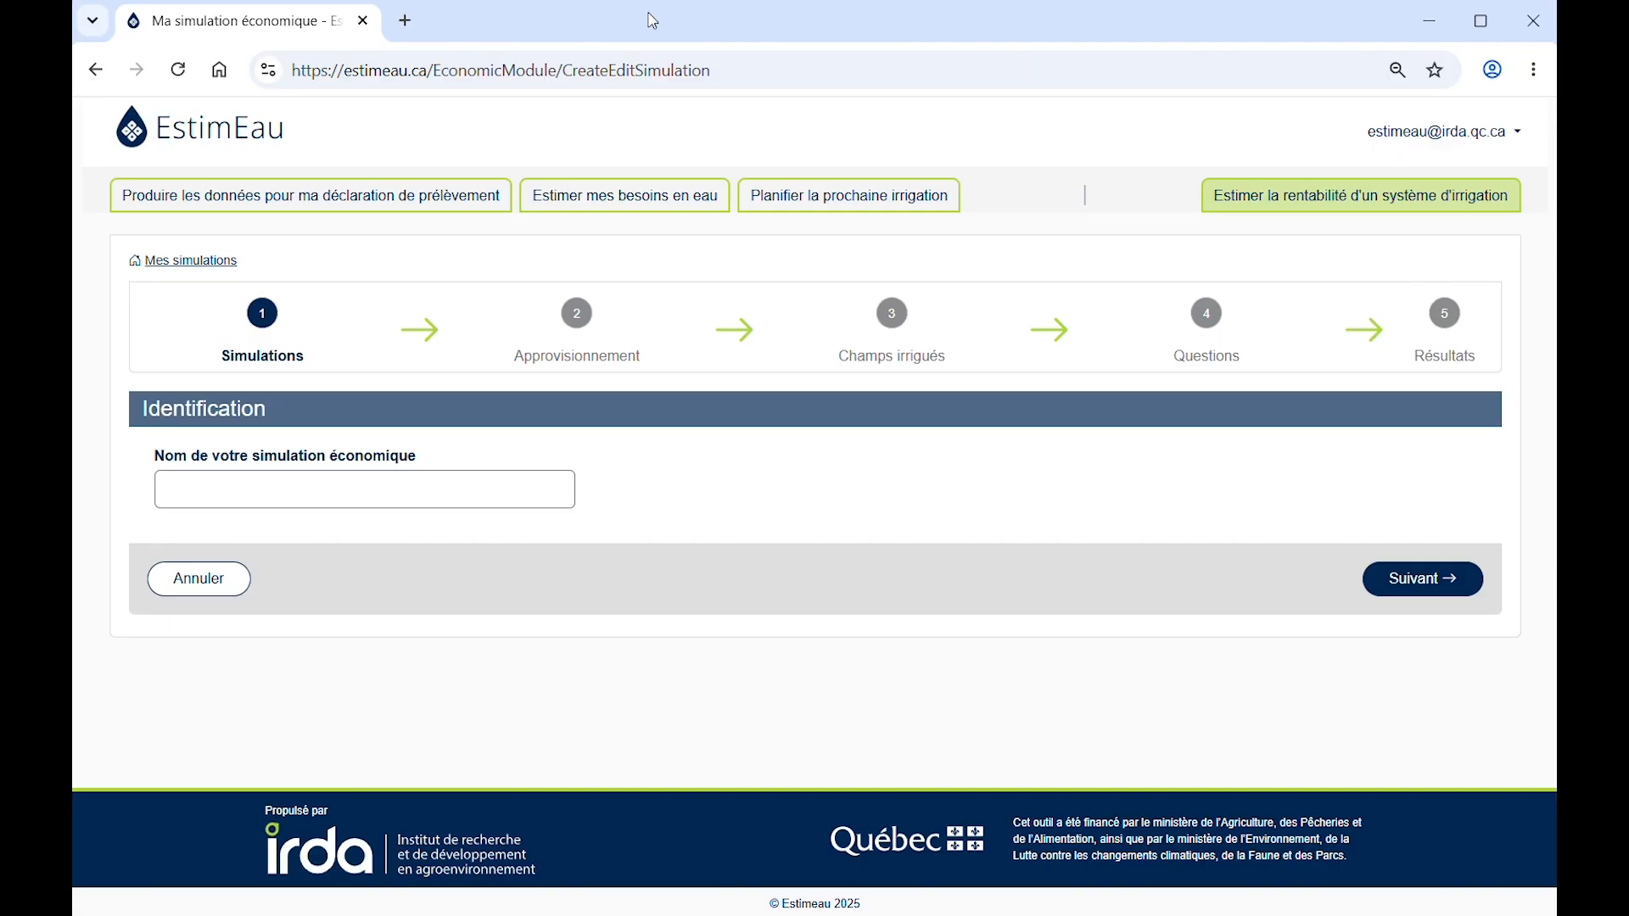
type("Ma")
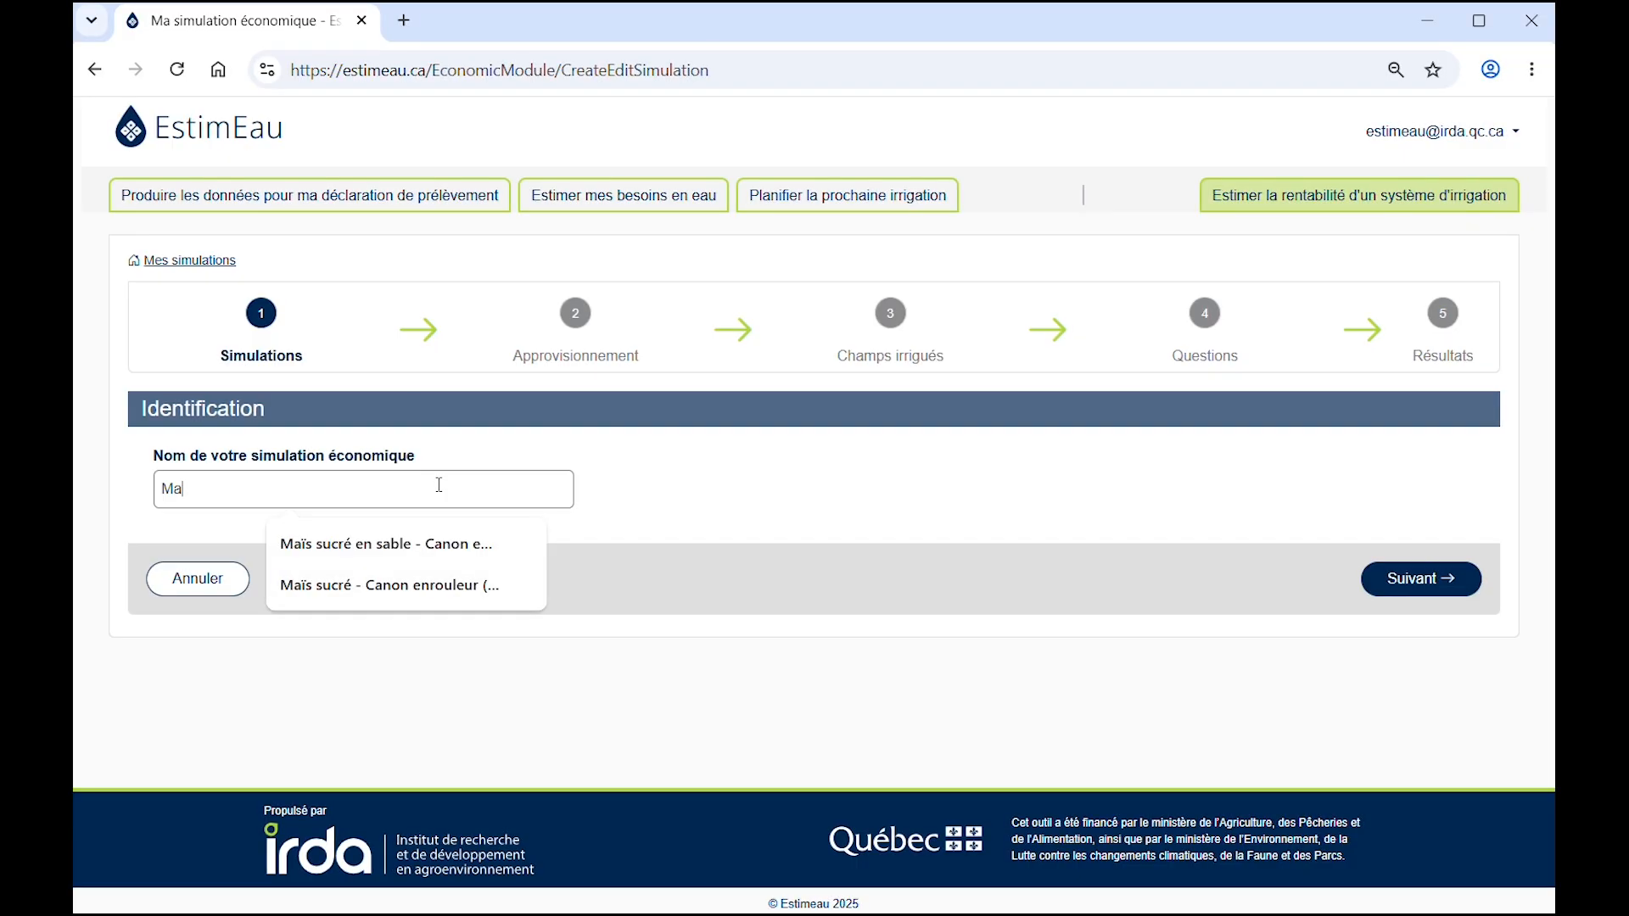
type("ïs sucré -")
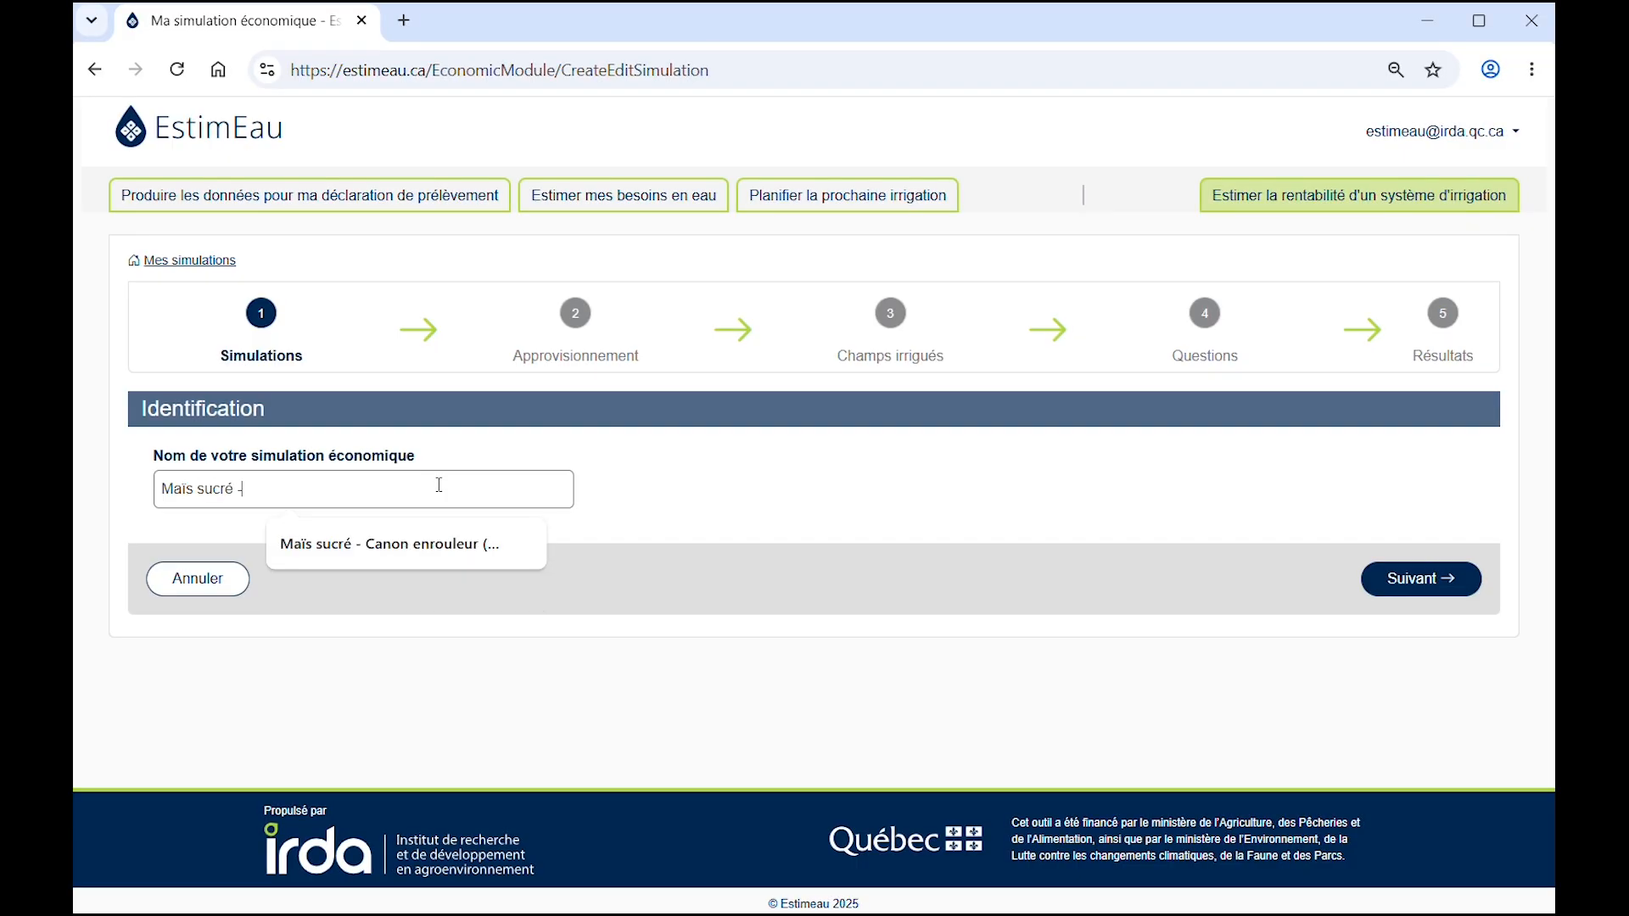
type(" Canon enrouleur")
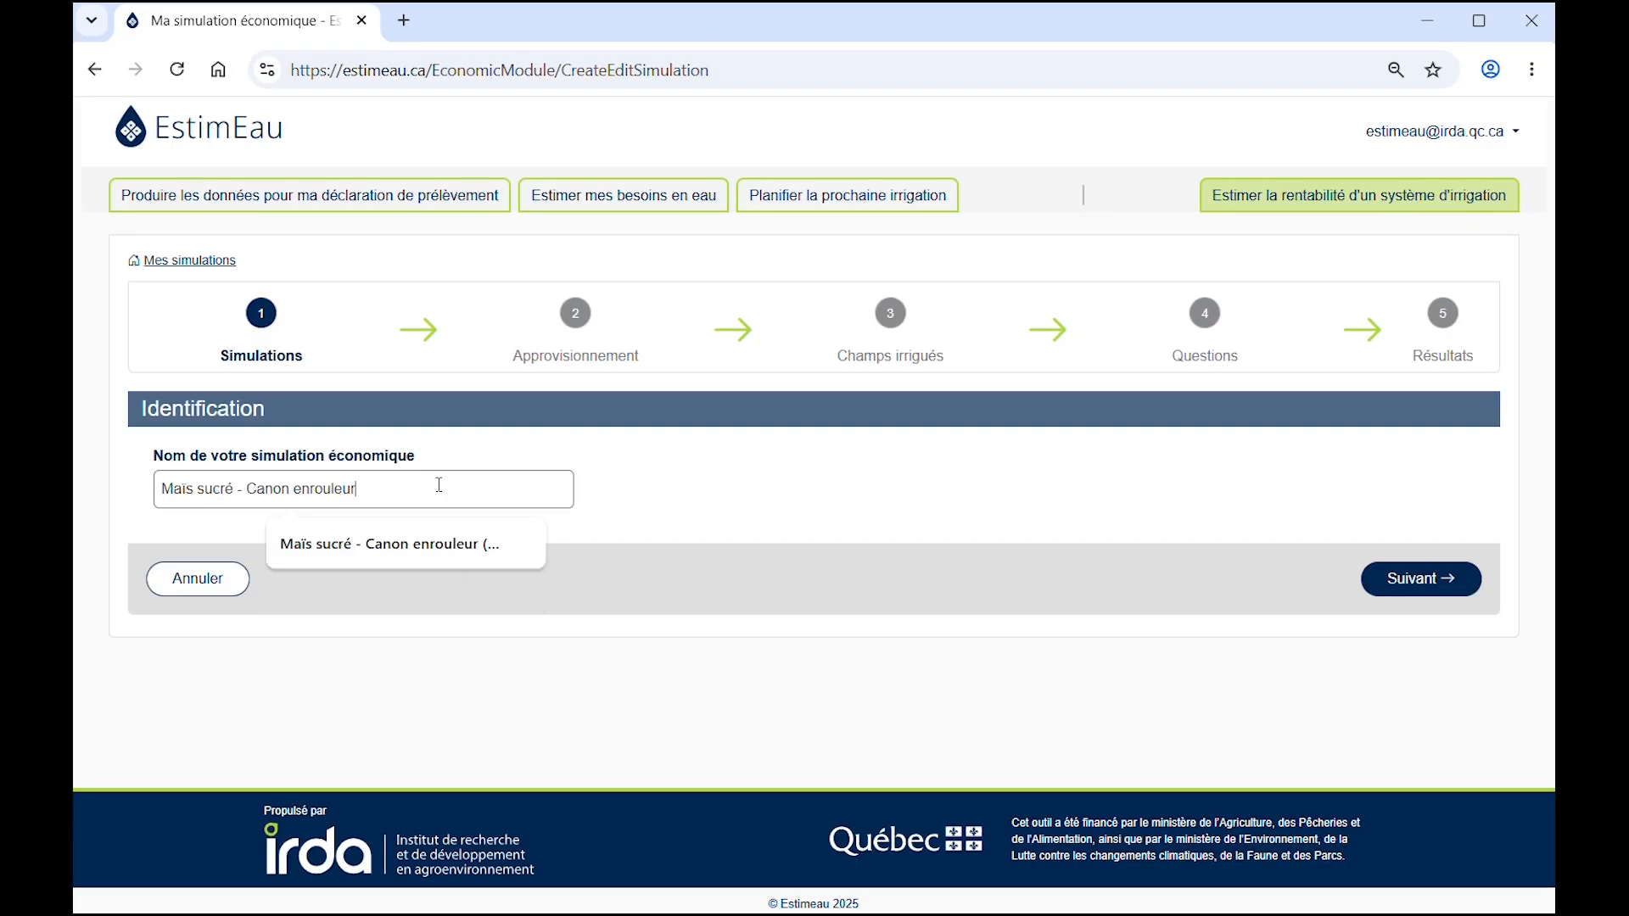
left_click(1423, 581)
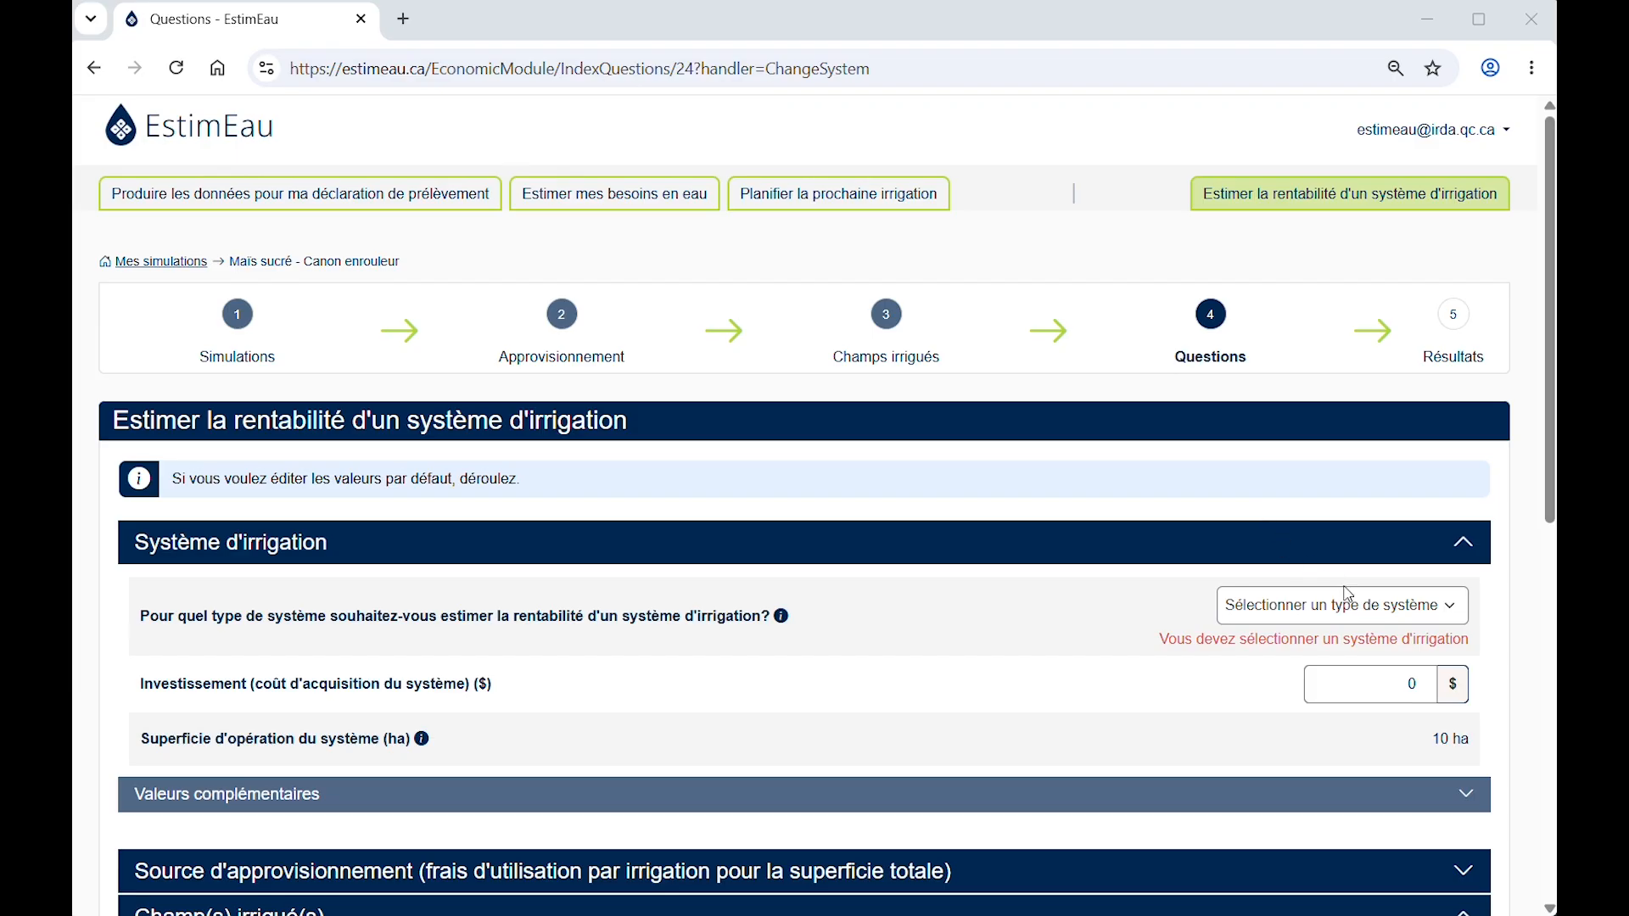
Choose Canon avec enrouleur as the irrigation system type and set the acquisition investment to 50000 $
left_click(1361, 607)
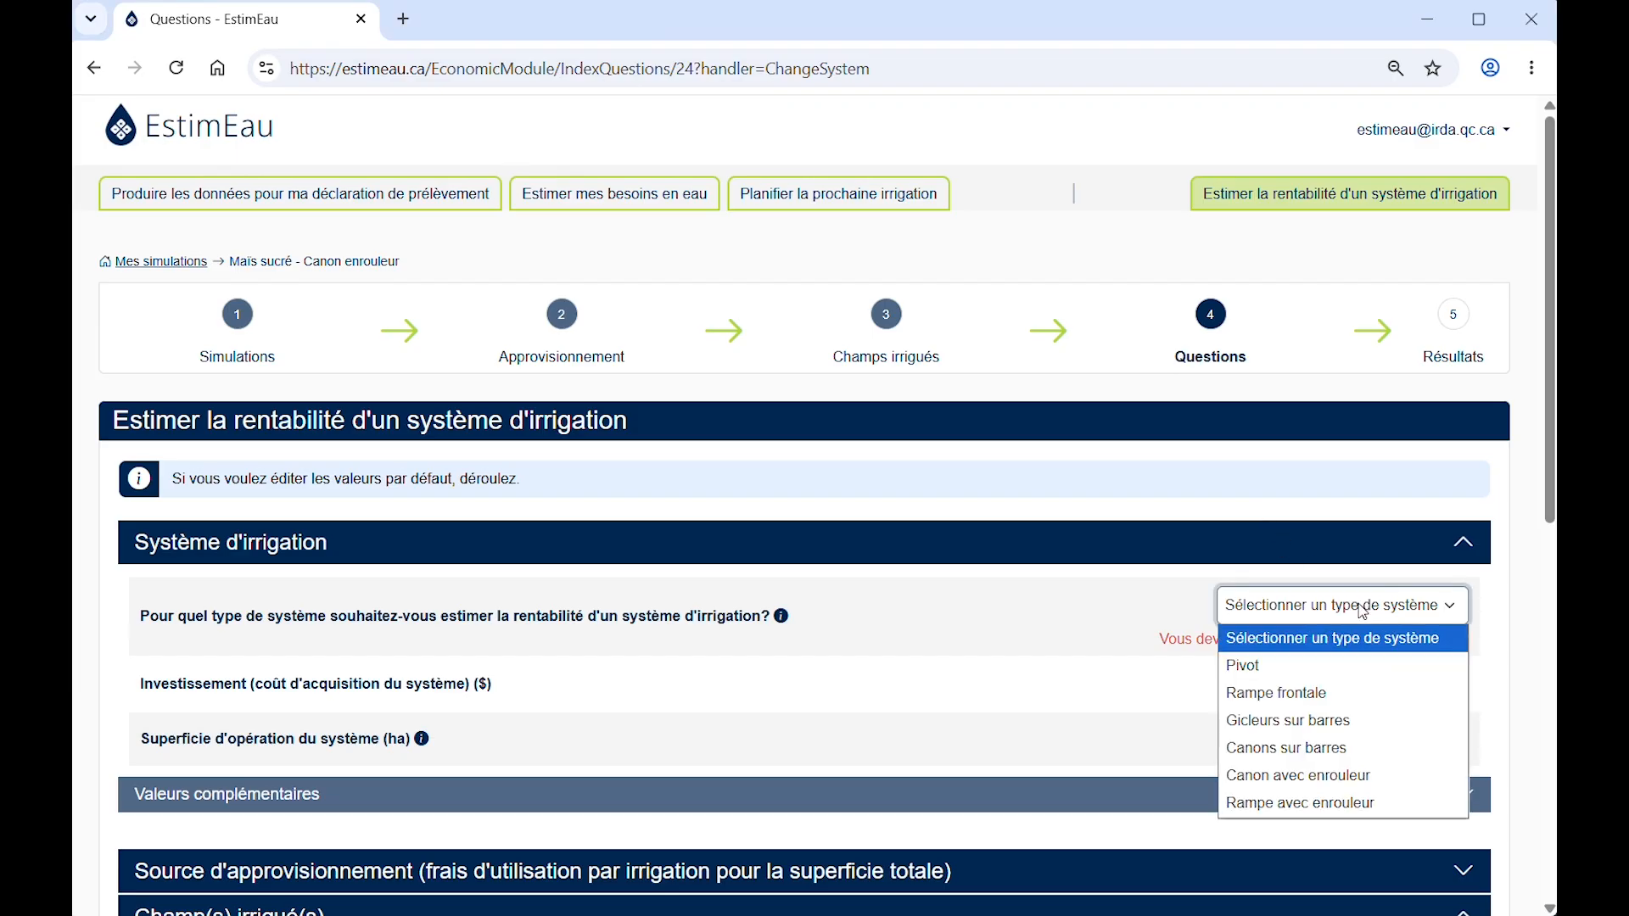
left_click(1397, 776)
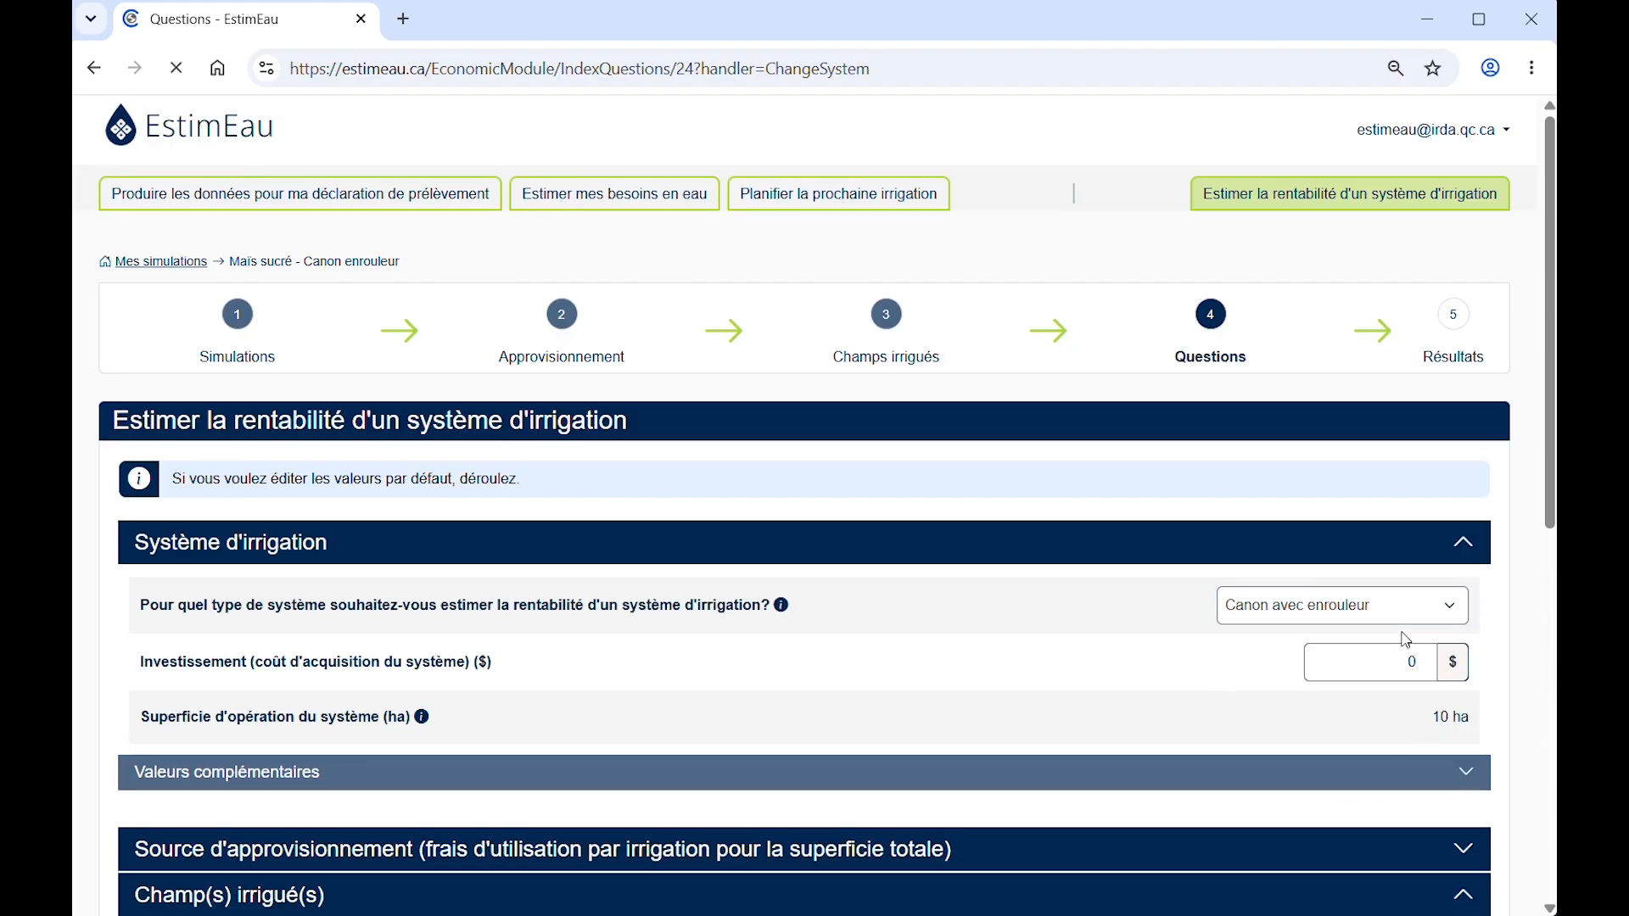
double_click(1412, 662)
type("50000")
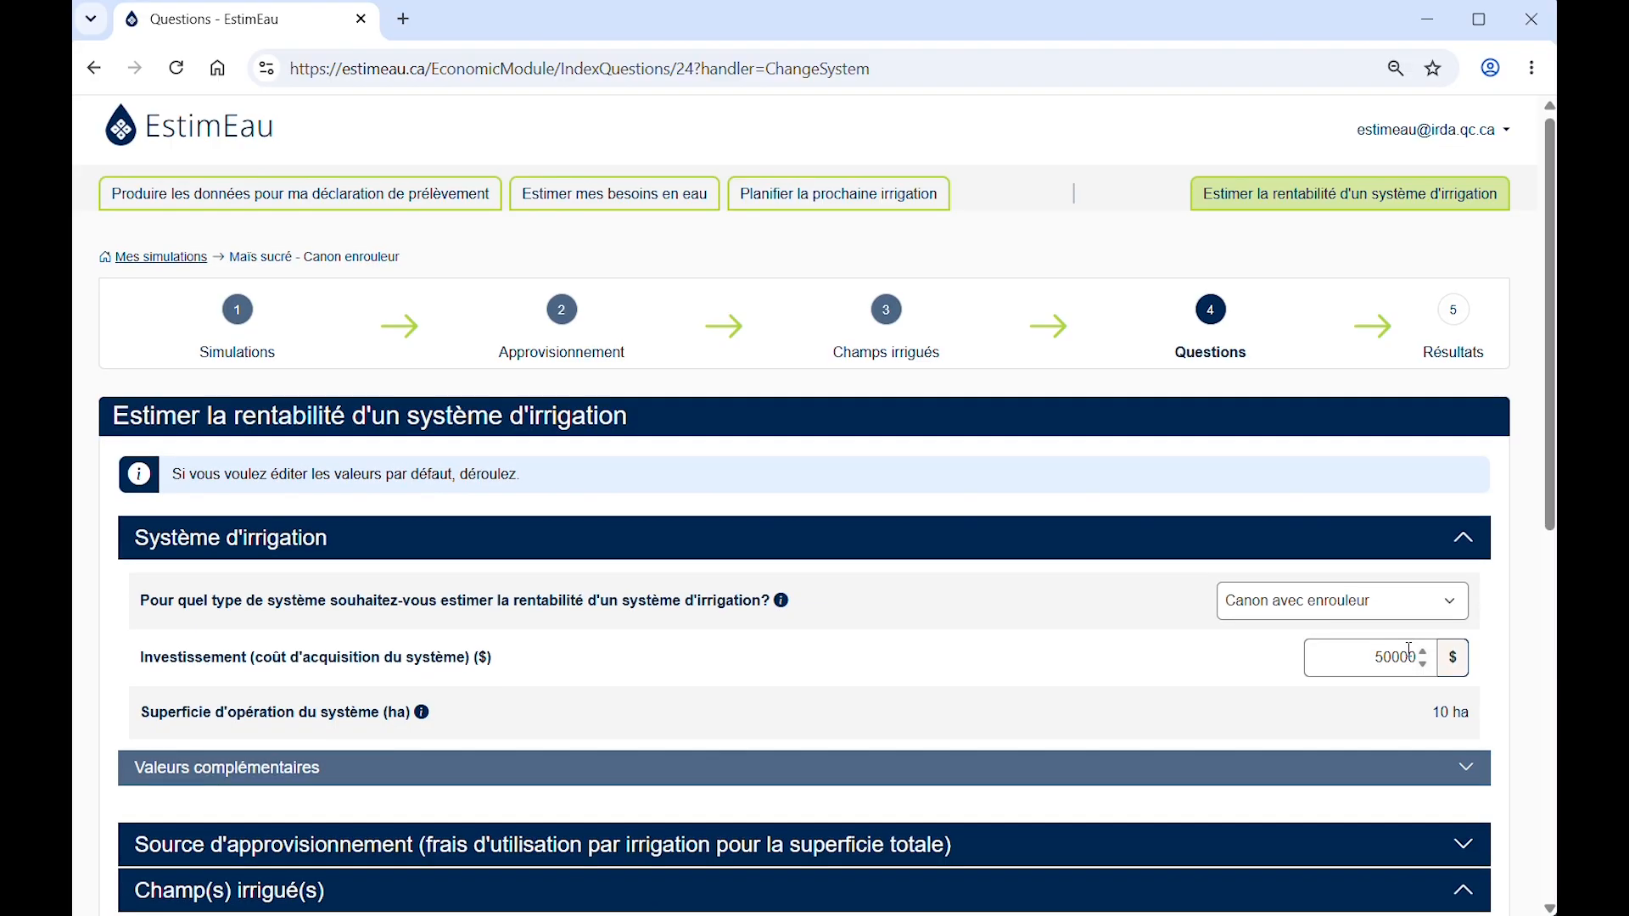
For the sweet corn field, enter a yield of 600 units/ha, an average price of 20.80 $/unit and harvest and marketing costs of 5.60 $/unit
scroll(1409, 653, "down", 3)
scroll(1409, 659, "down", 3)
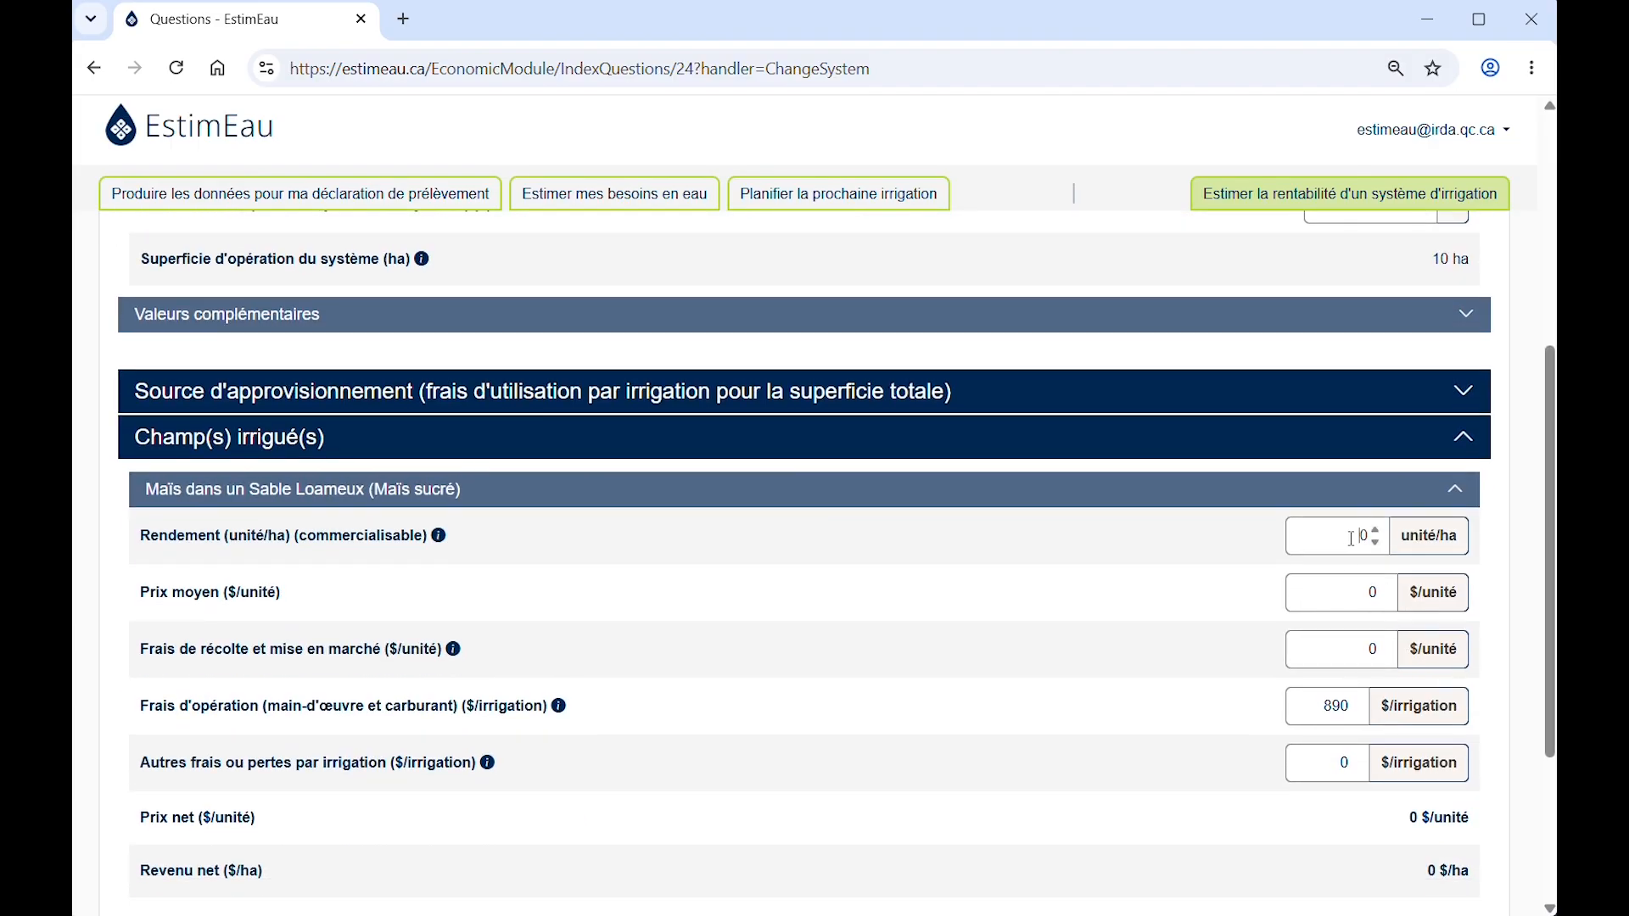
double_click(1362, 536)
type("600")
double_click(1368, 592)
type("20.80")
left_click(1341, 656)
key("Delete")
type("5.60")
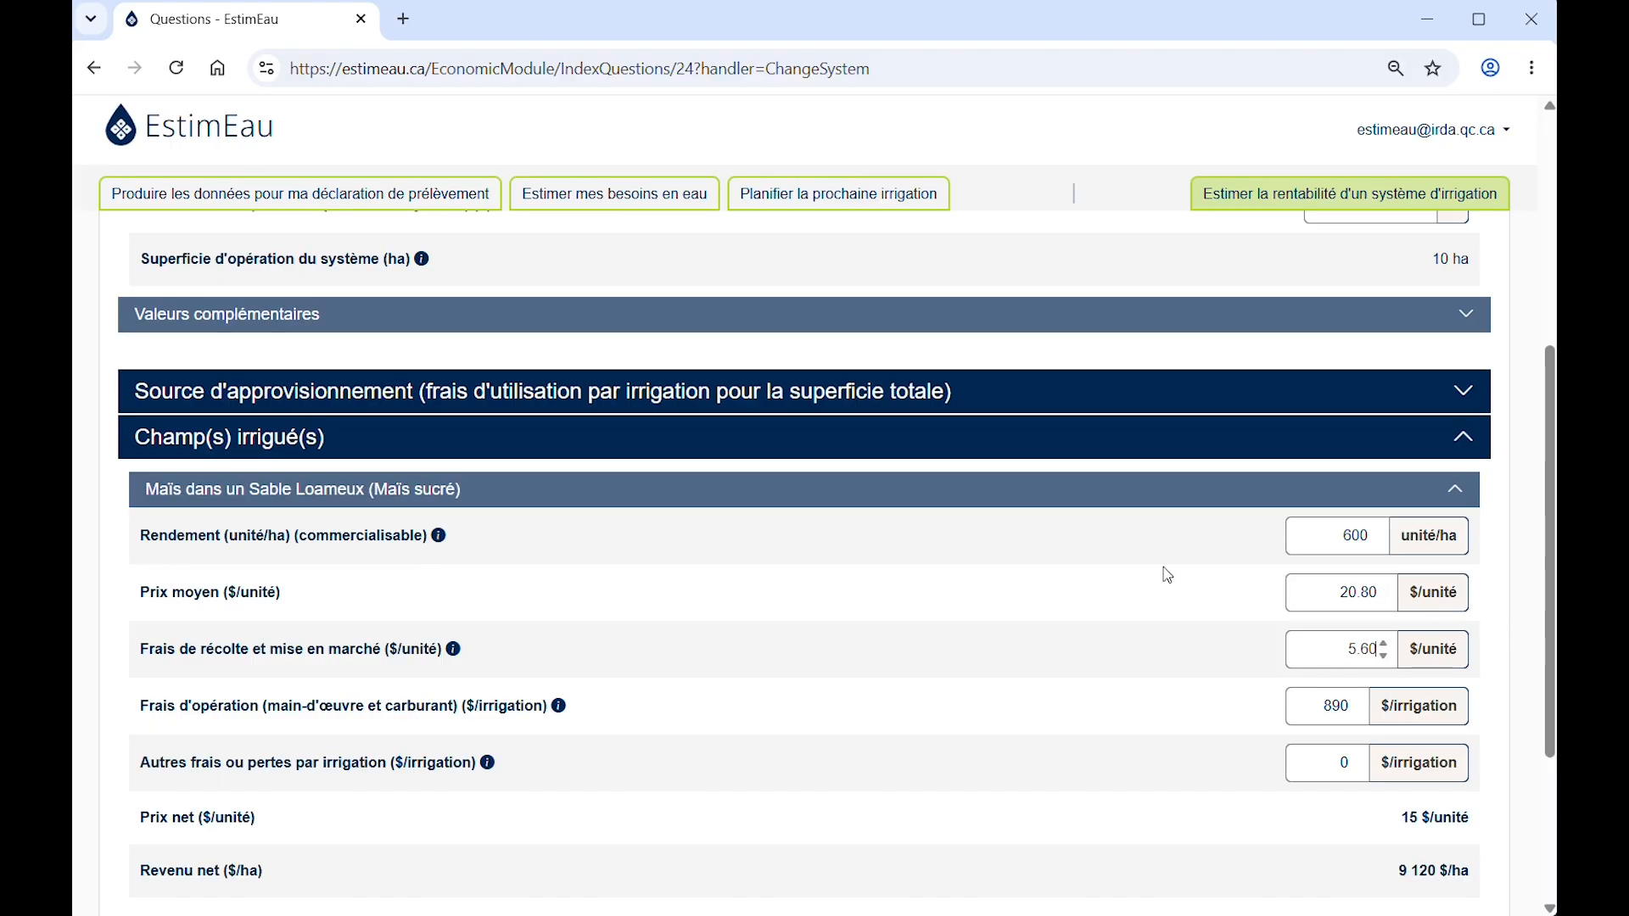
Submit the completed questions and proceed to the simulation results
left_click(480, 647)
scroll(1232, 706, "down", 1)
scroll(1231, 706, "down", 2)
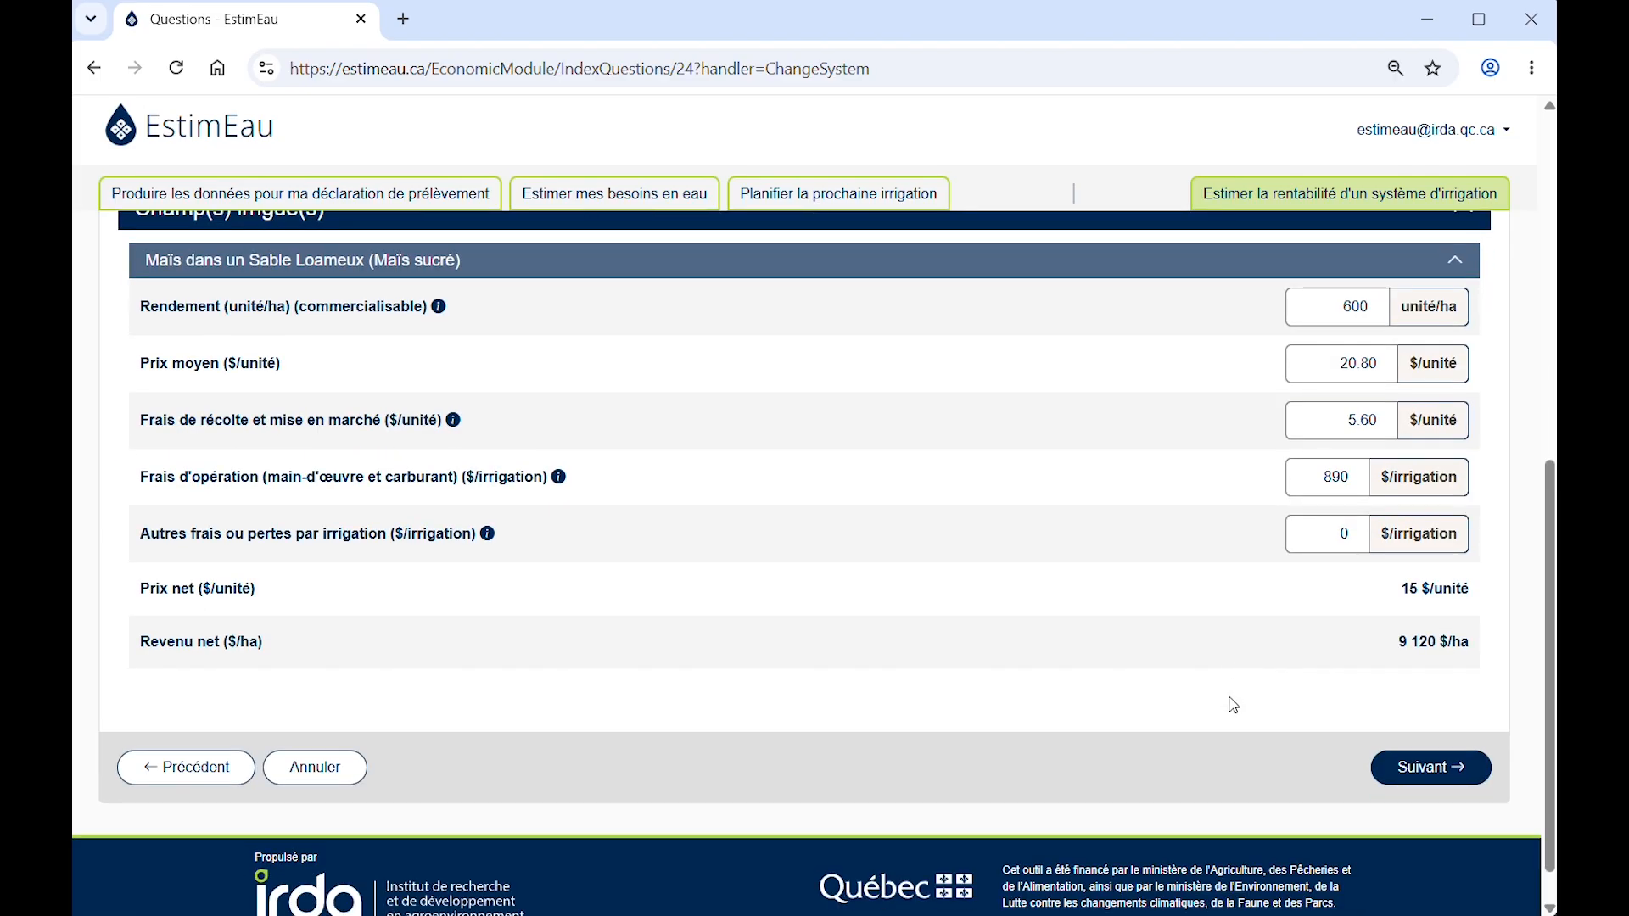
left_click(1470, 782)
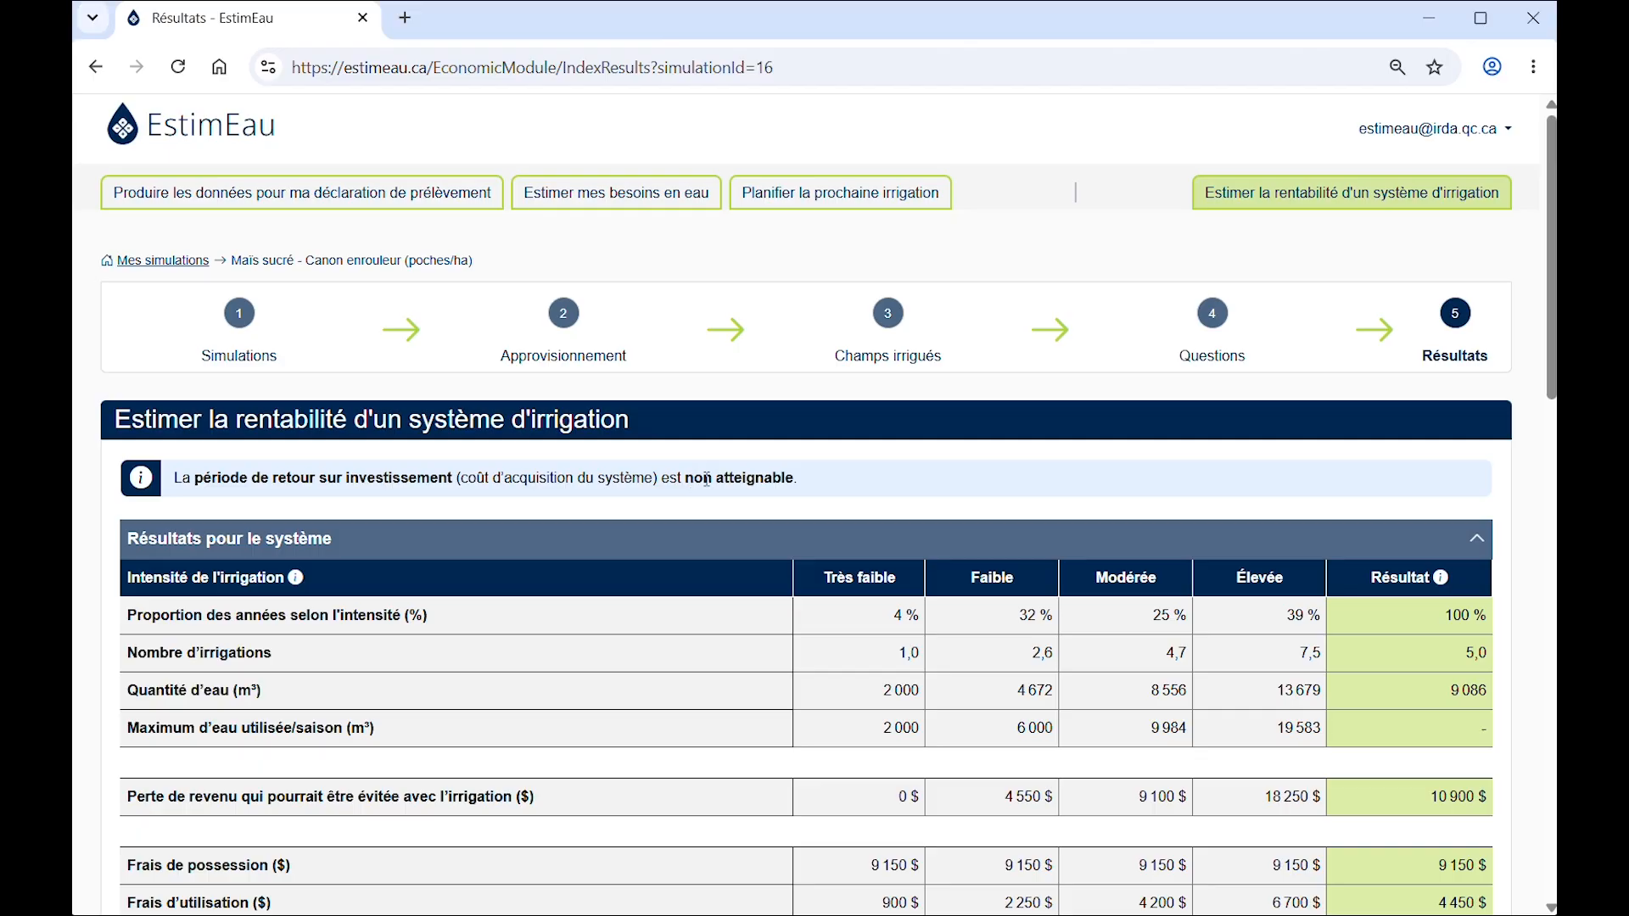
Examine the payback period statement and the system results, including the number of irrigations and the revenue loss avoidable with irrigation
left_click_drag(692, 481, 809, 486)
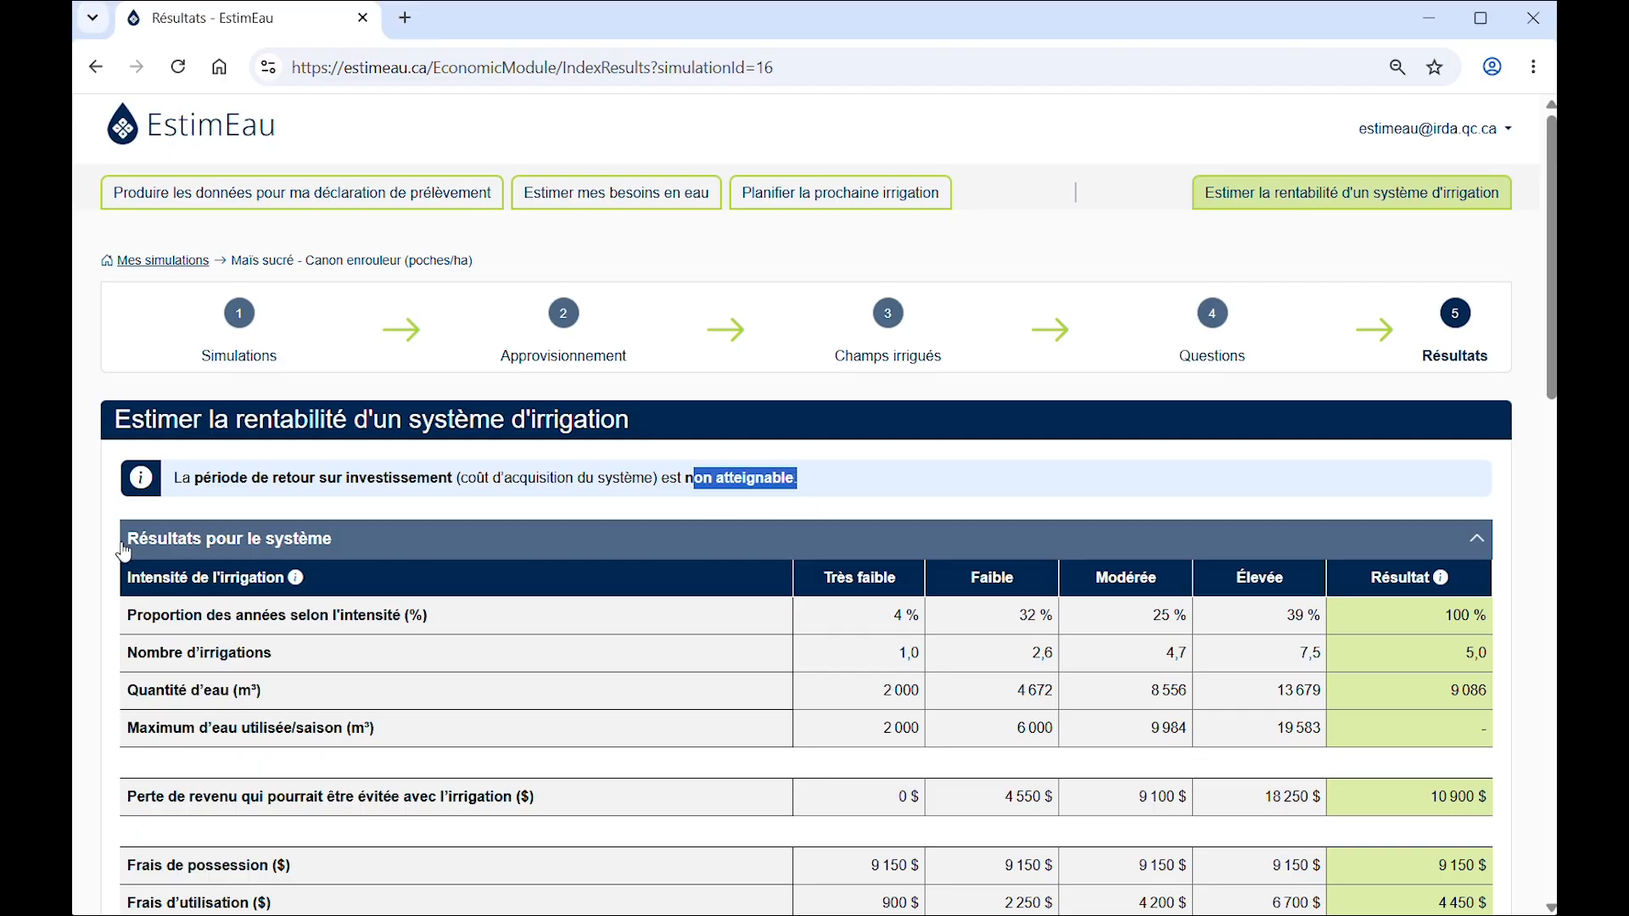
left_click(349, 545)
left_click_drag(350, 545, 242, 543)
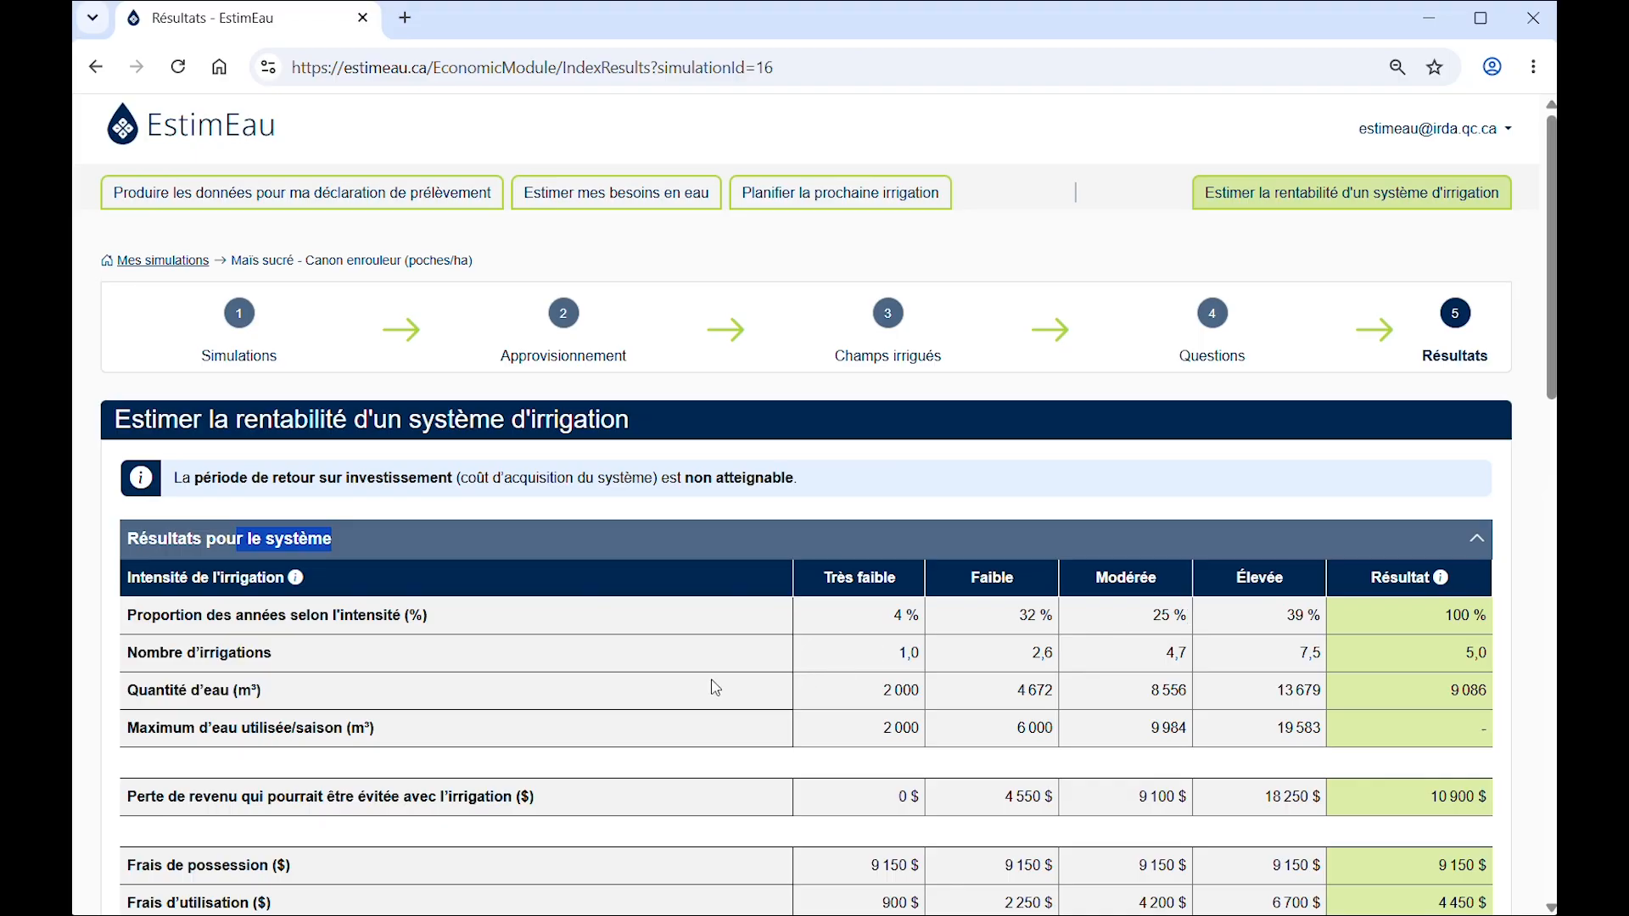
left_click(128, 658)
left_click_drag(127, 659, 291, 676)
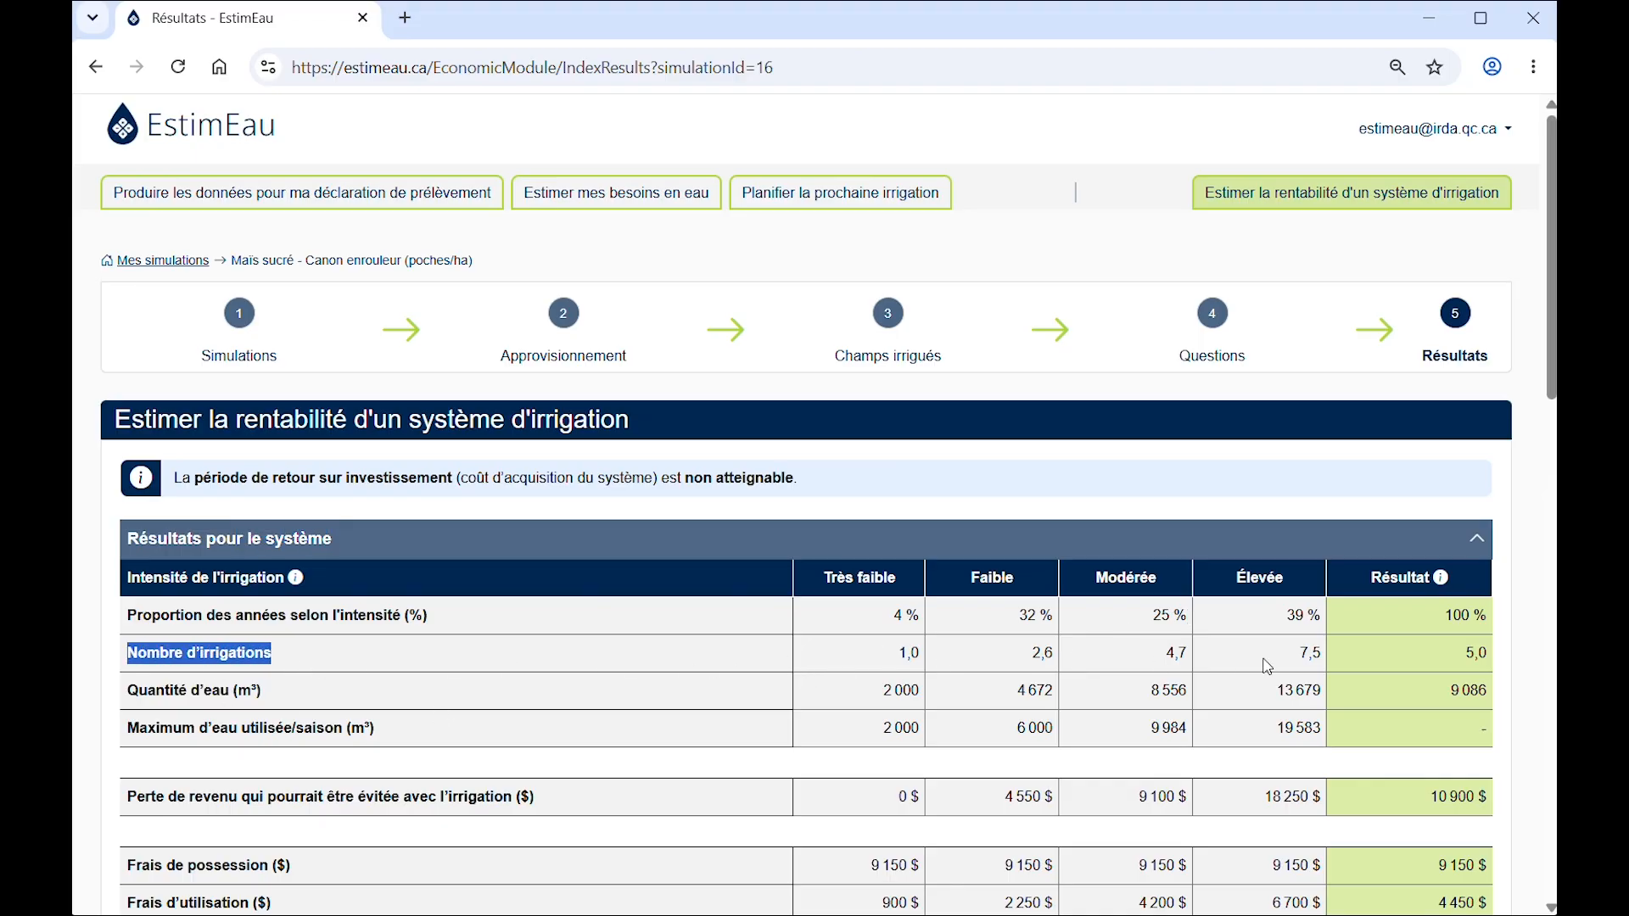
left_click(130, 800)
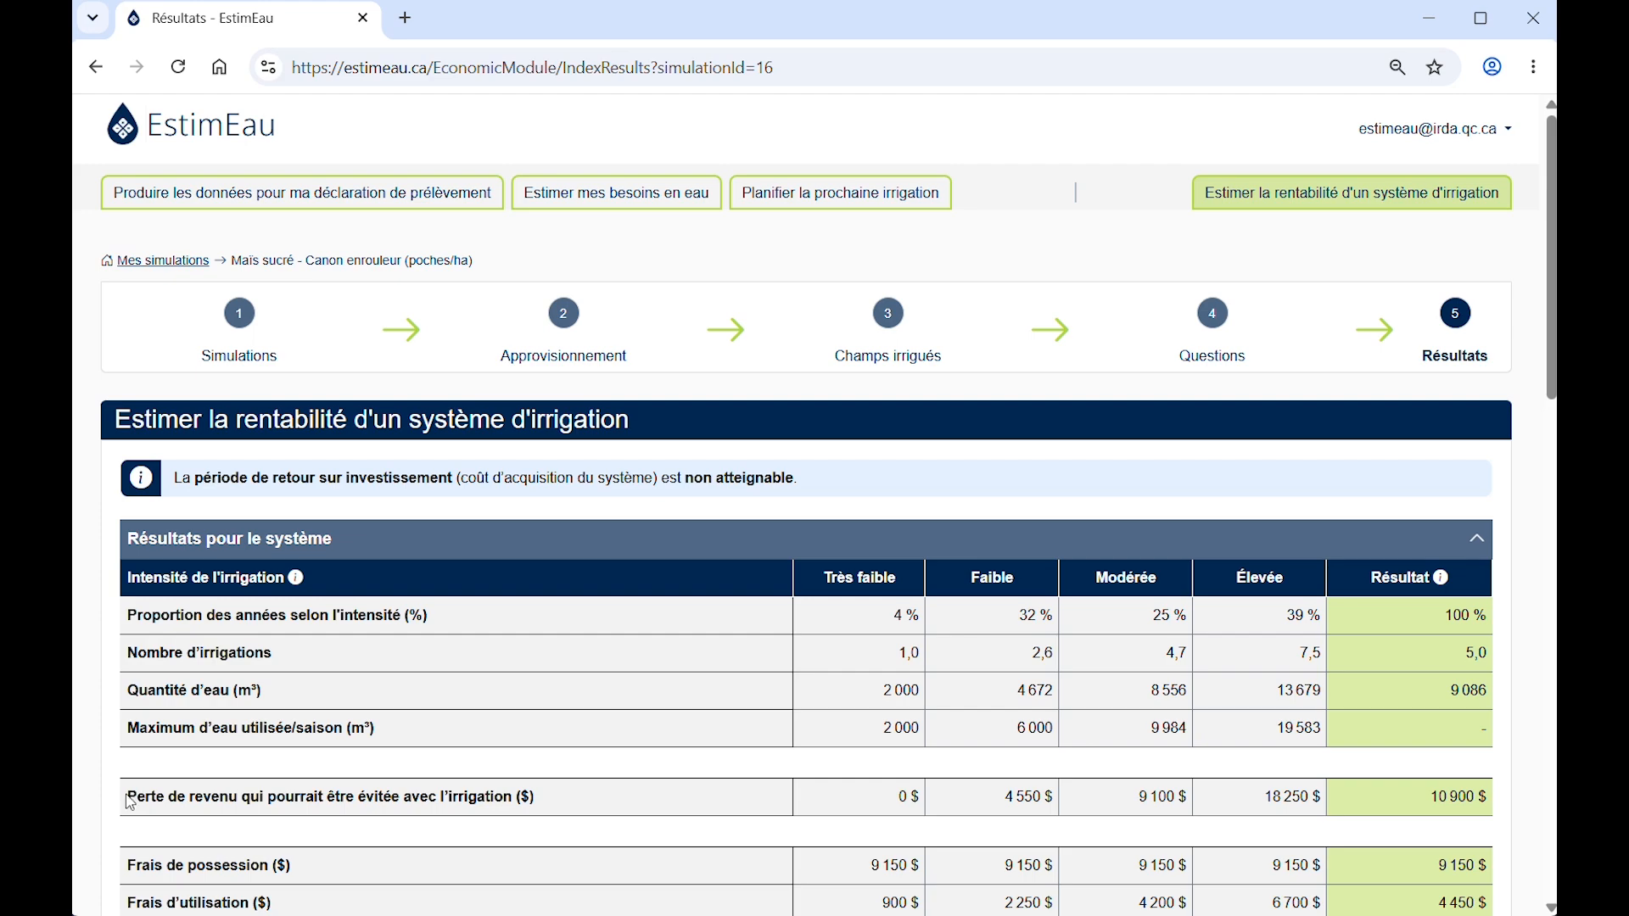
left_click_drag(129, 800, 556, 808)
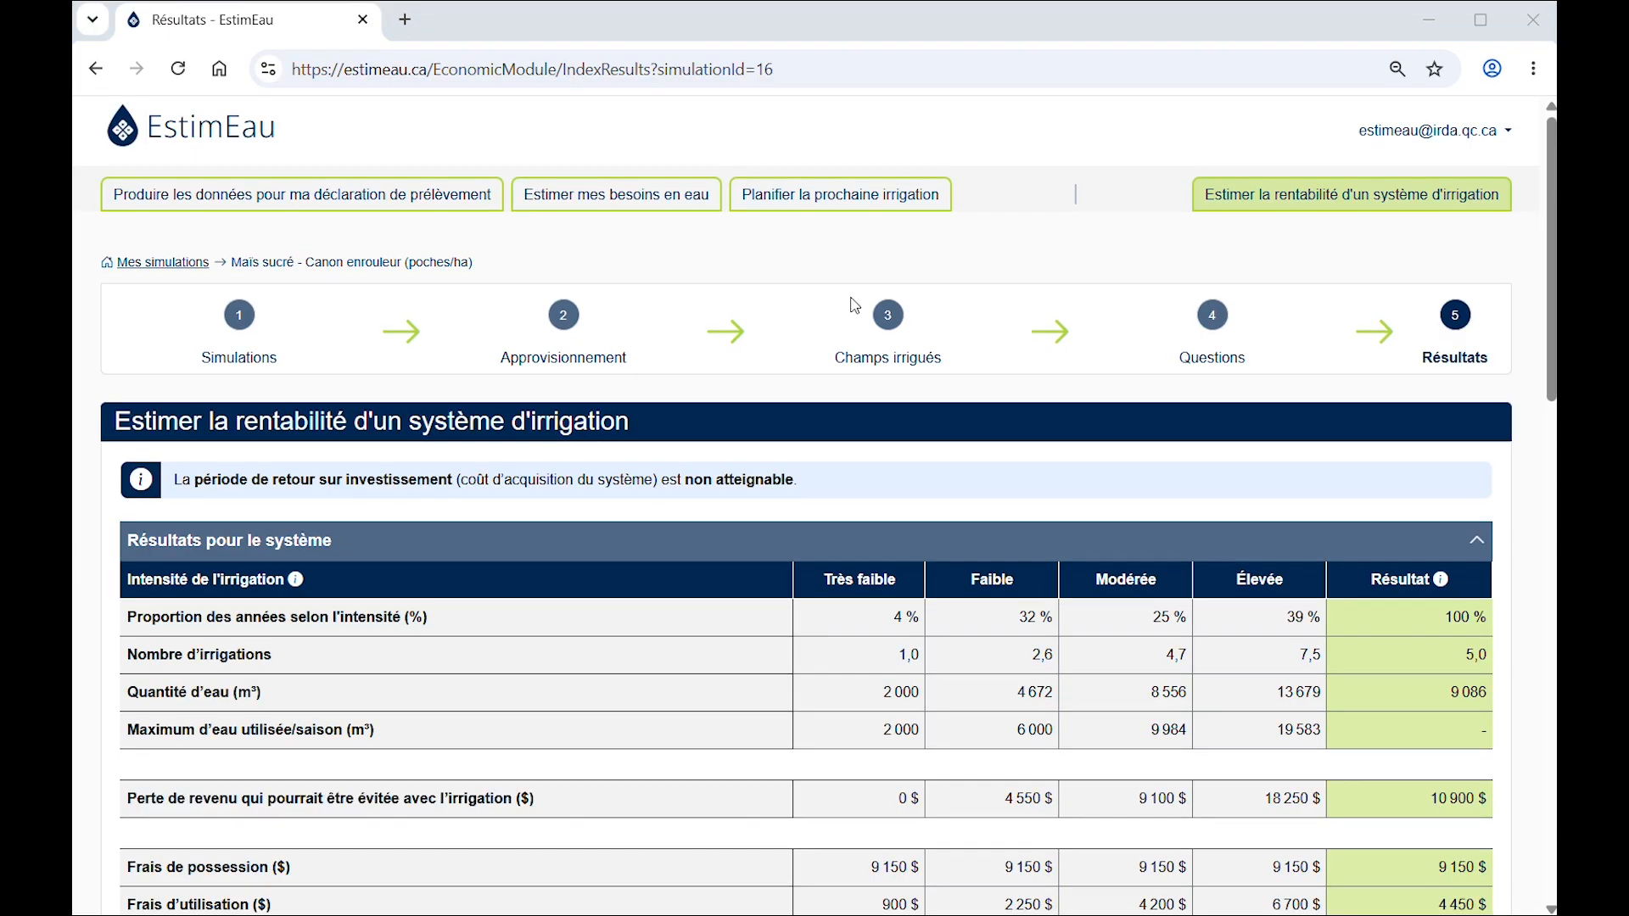
In the sweet corn field's results, set the estimated yield loss for the Élevée irrigation intensity to 40 % and recalculate
scroll(776, 385, "down", 10)
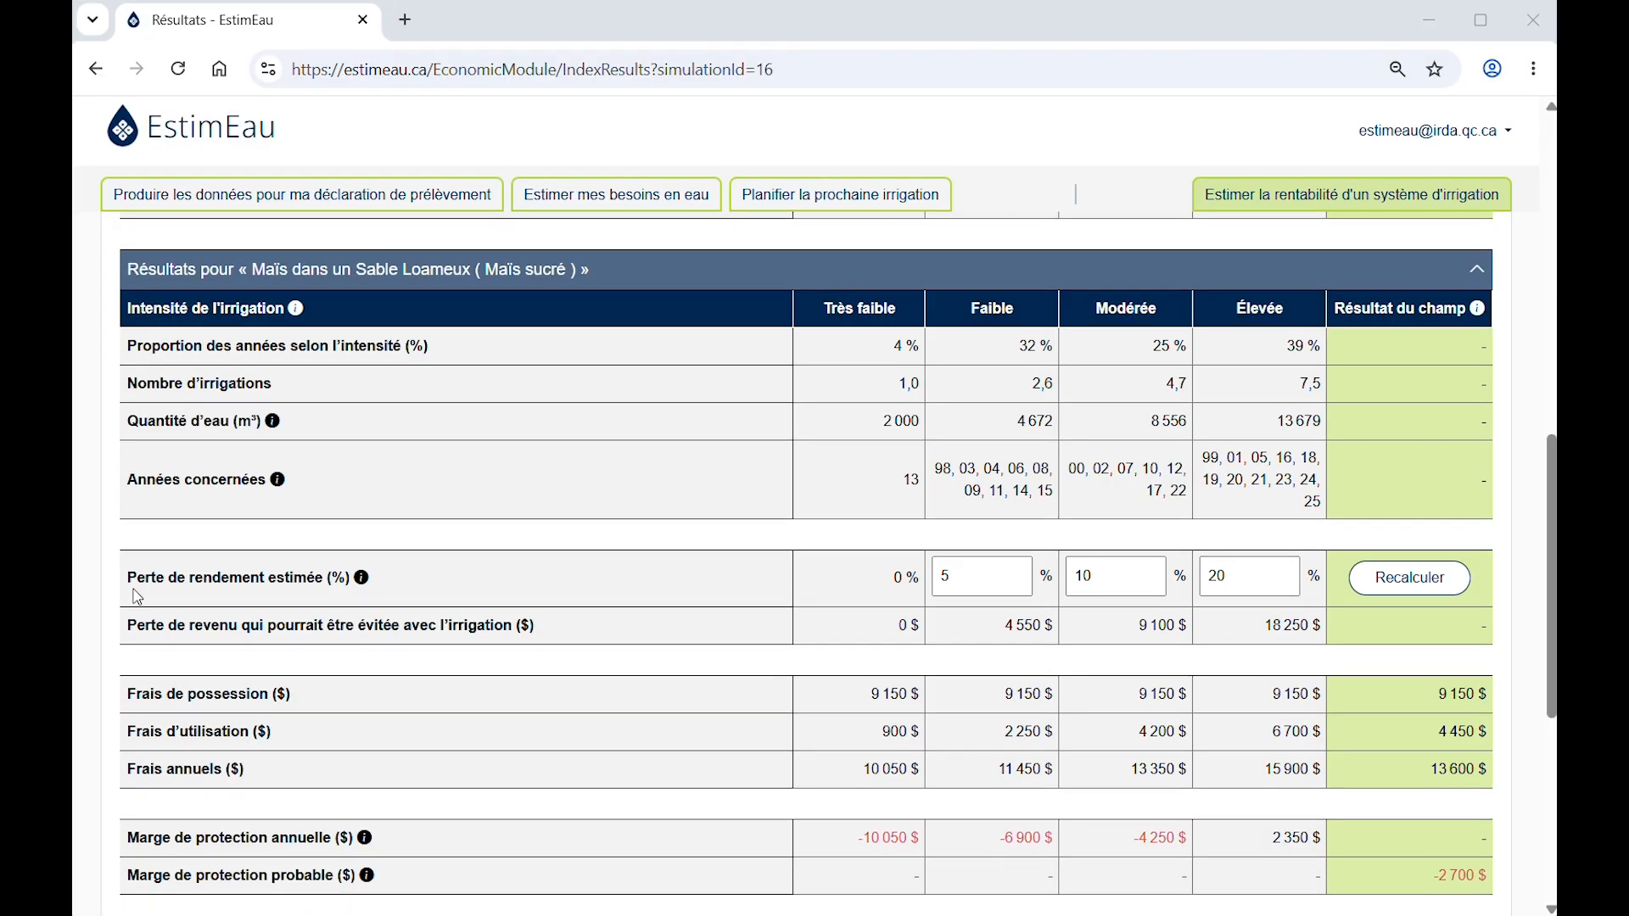
left_click_drag(137, 597, 384, 606)
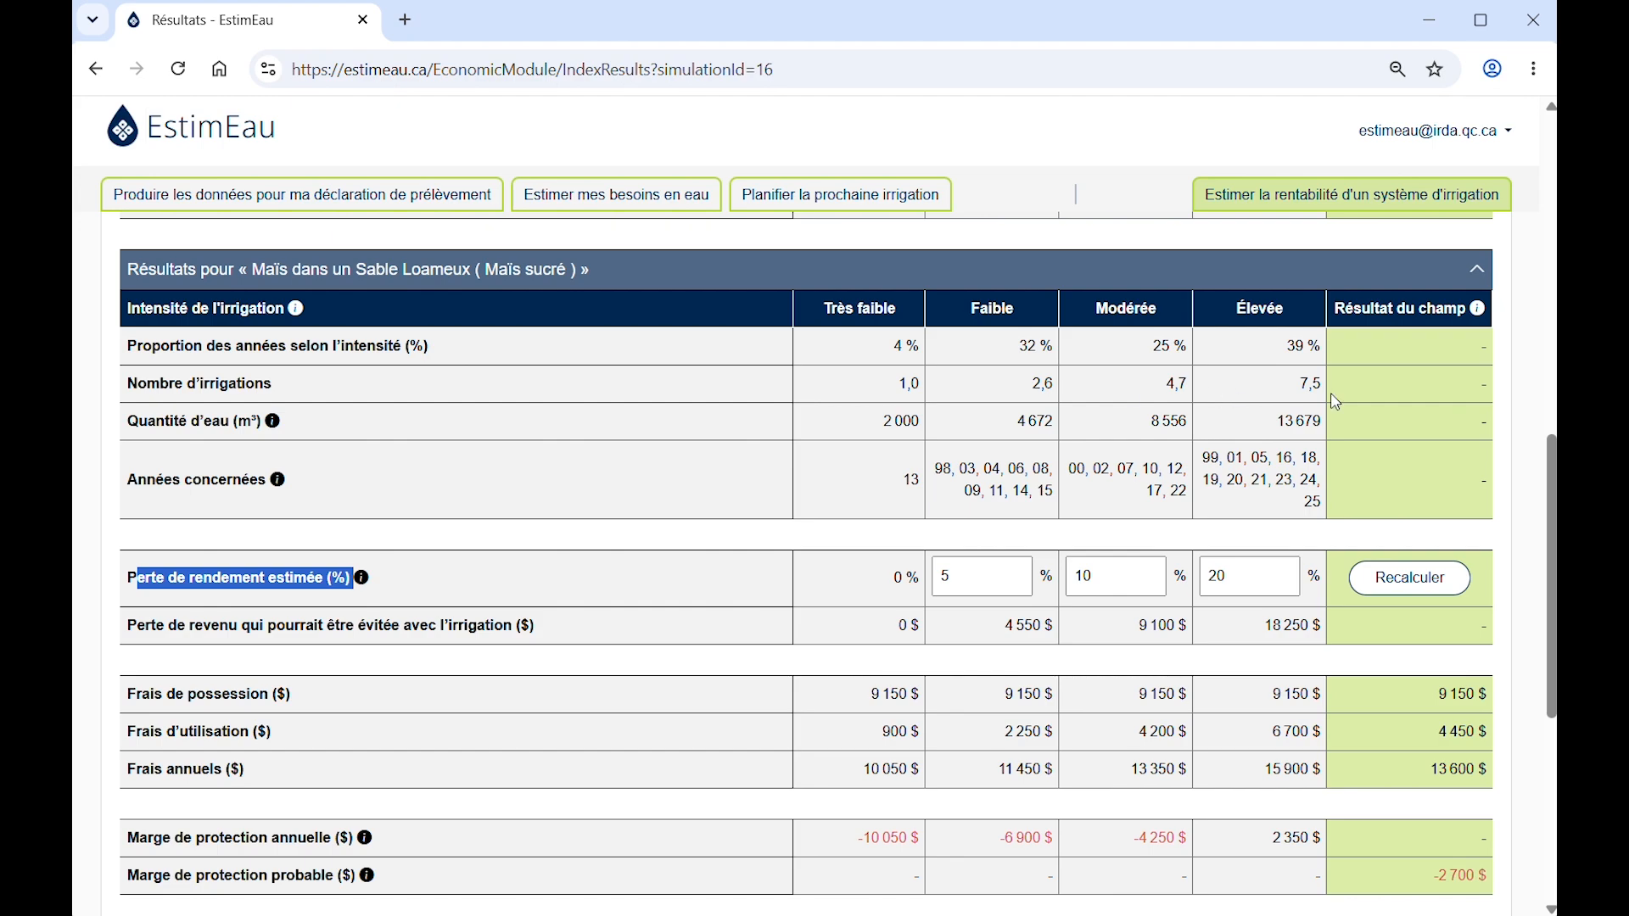
left_click_drag(1275, 388, 1338, 382)
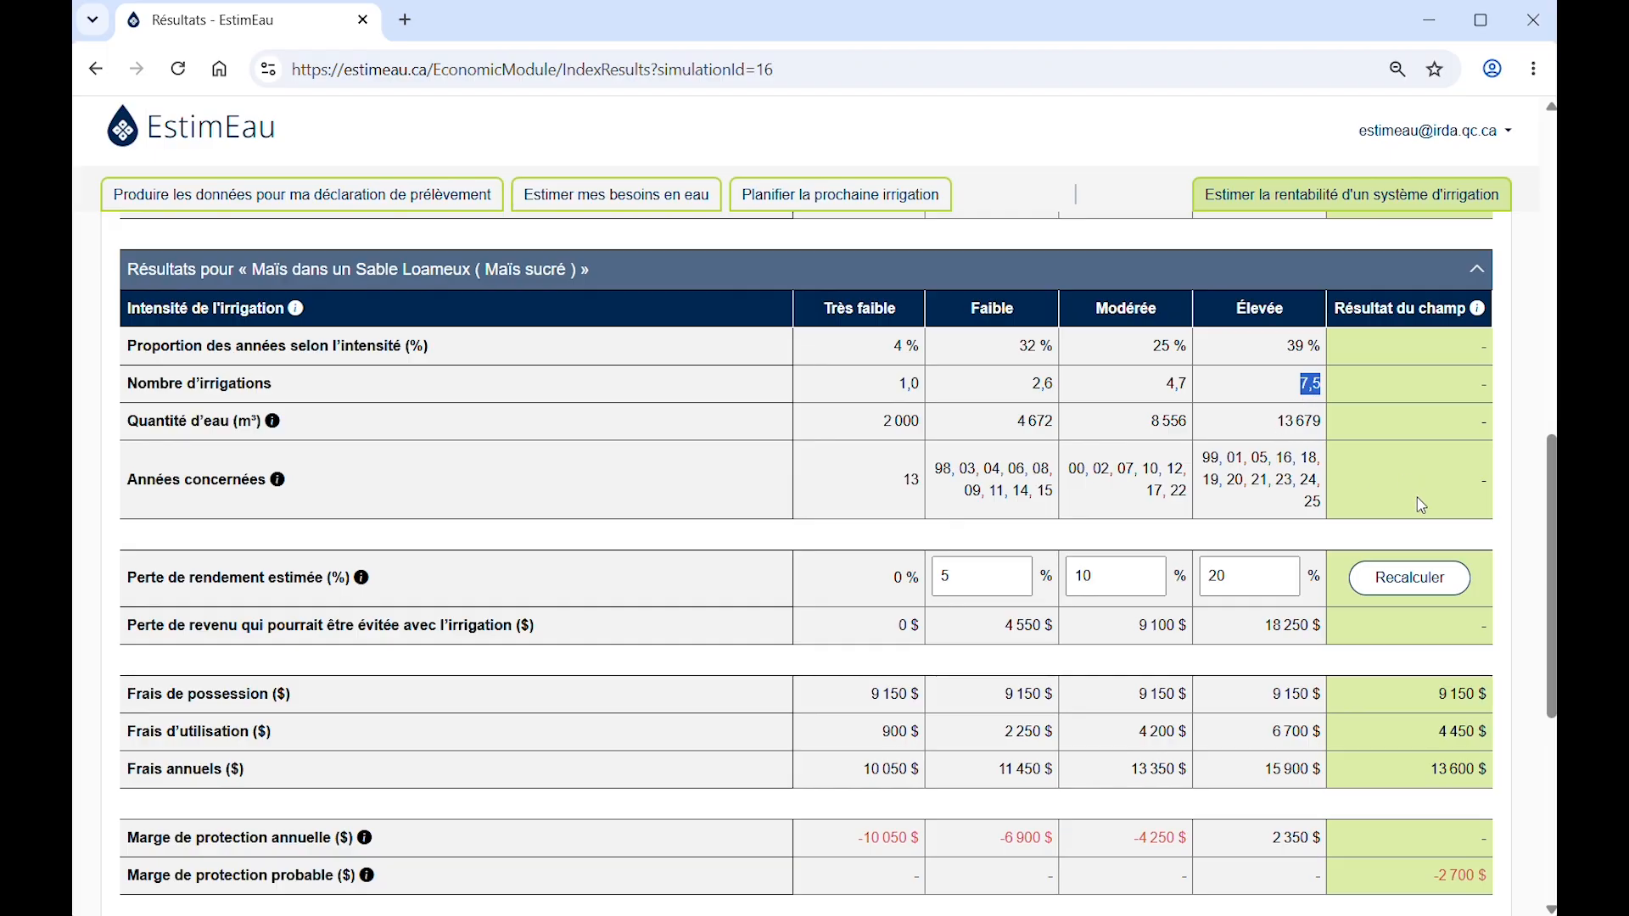
left_click(1202, 578)
double_click(1202, 569)
type("4")
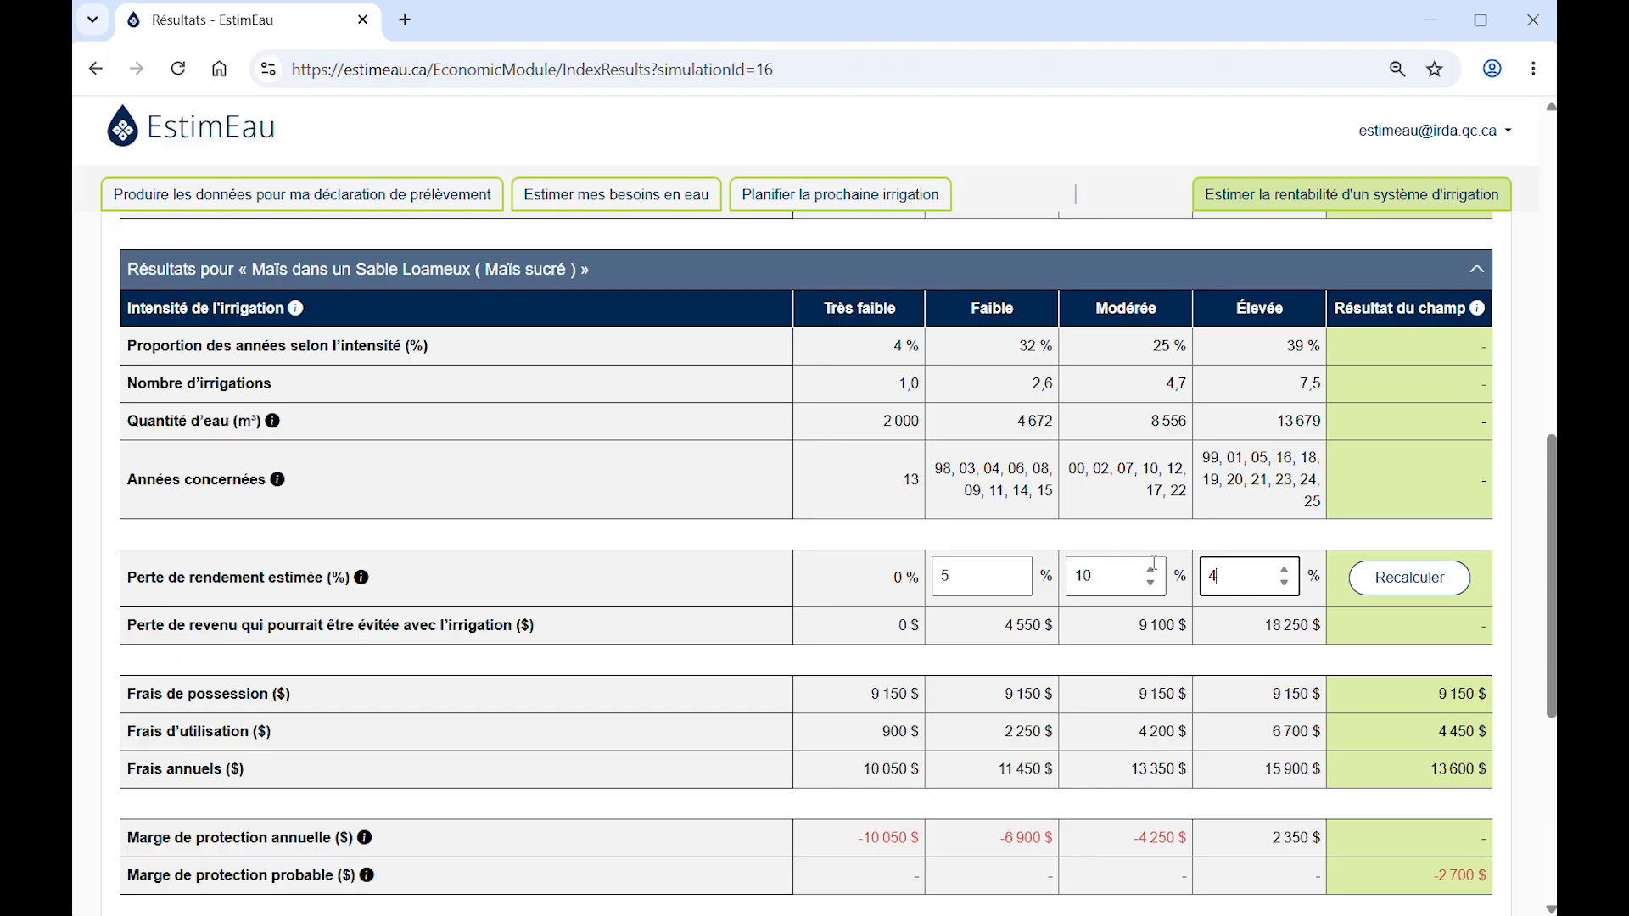
type("0")
left_click(1428, 585)
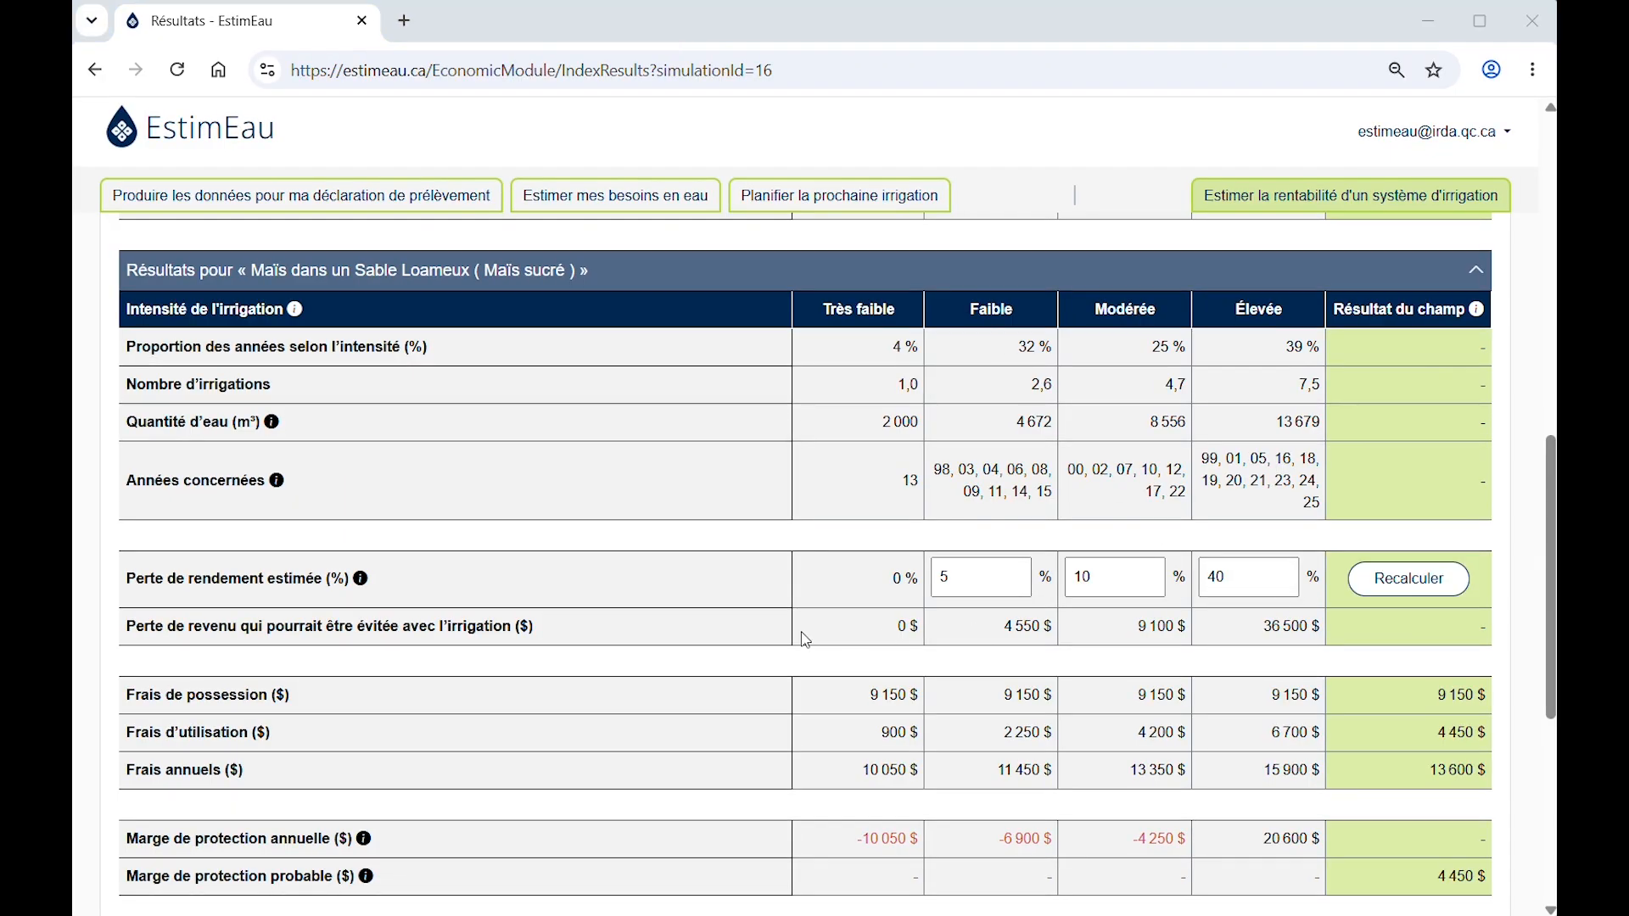
Review the recalculated payback period and the annual costs, margin and profitability rows in the system results
scroll(739, 608, "up", 10)
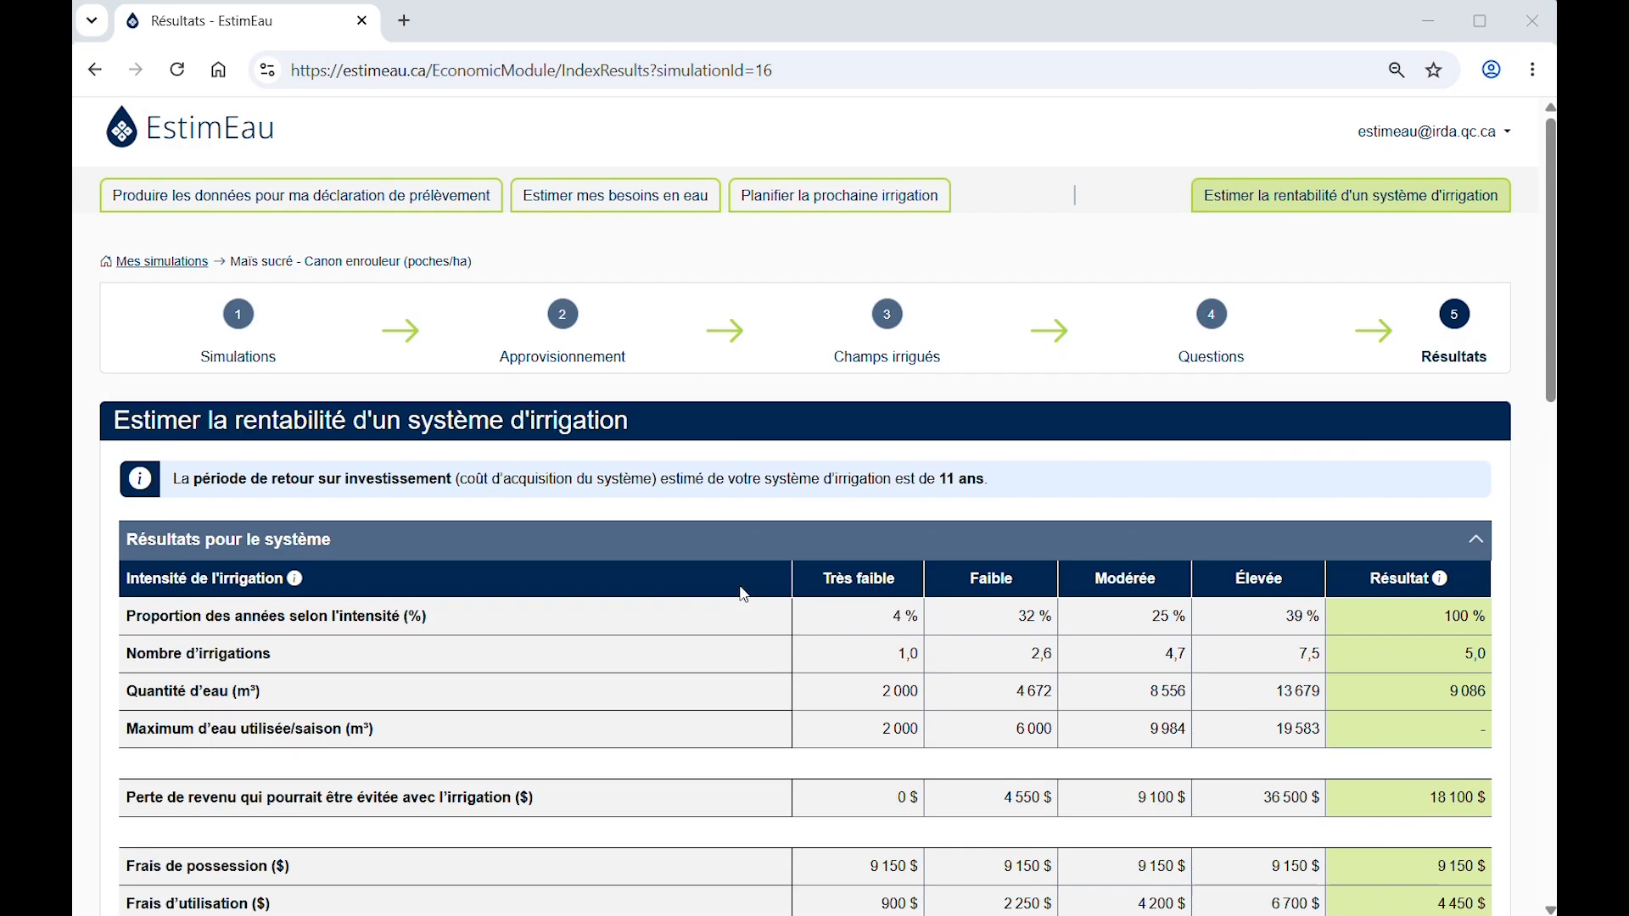
left_click_drag(989, 480, 930, 477)
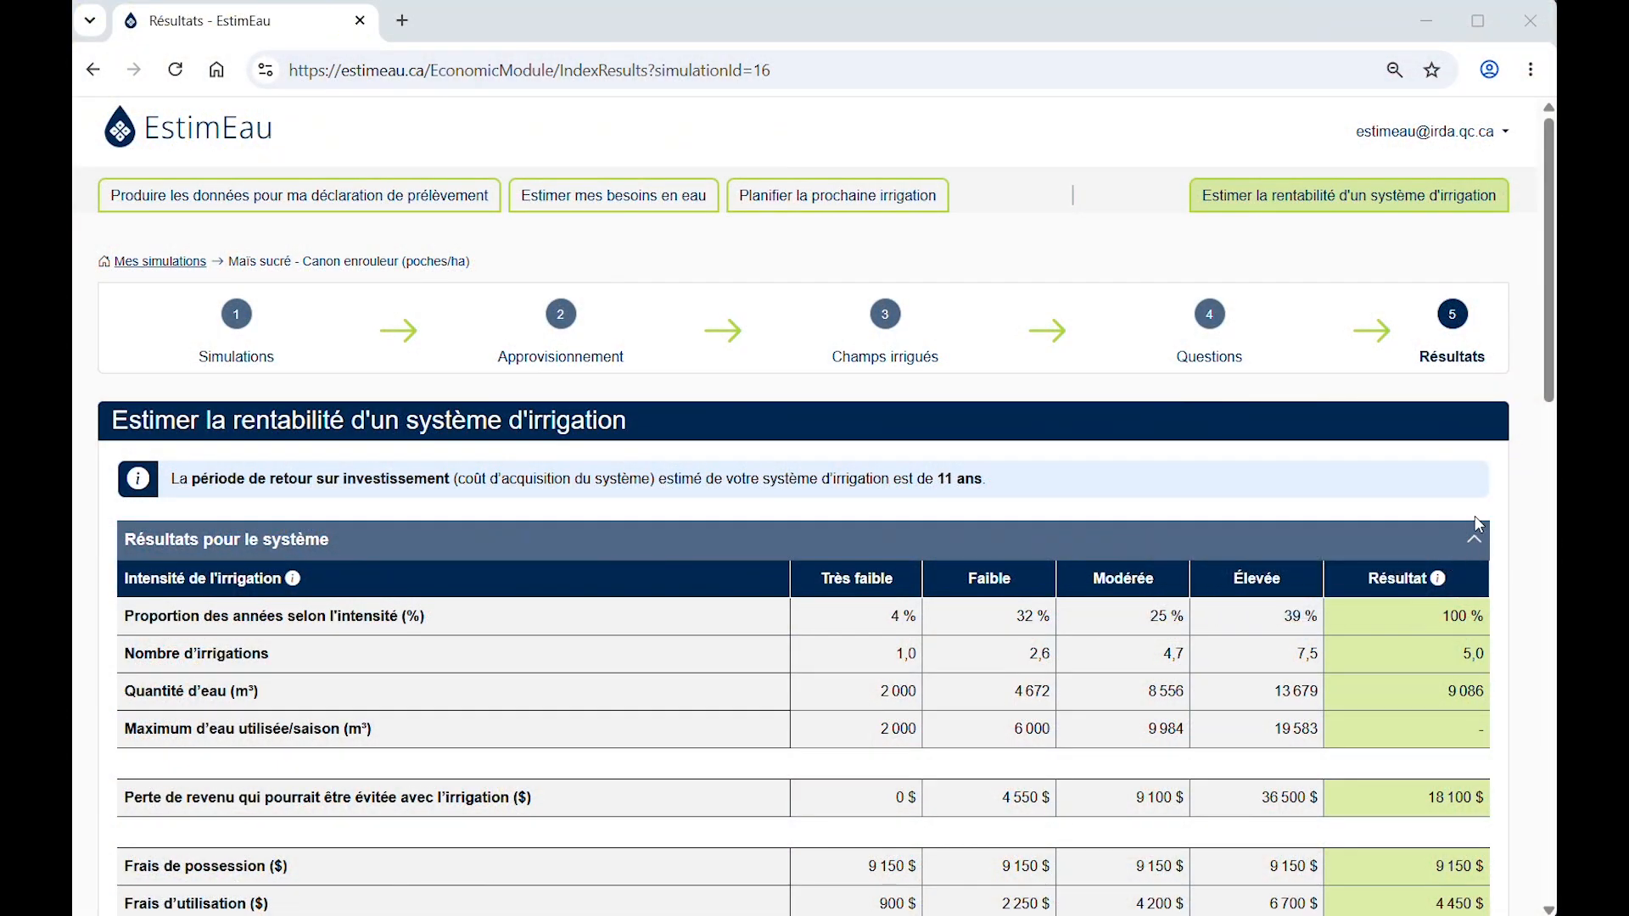
scroll(1479, 525, "down", 3)
scroll(1480, 525, "down", 3)
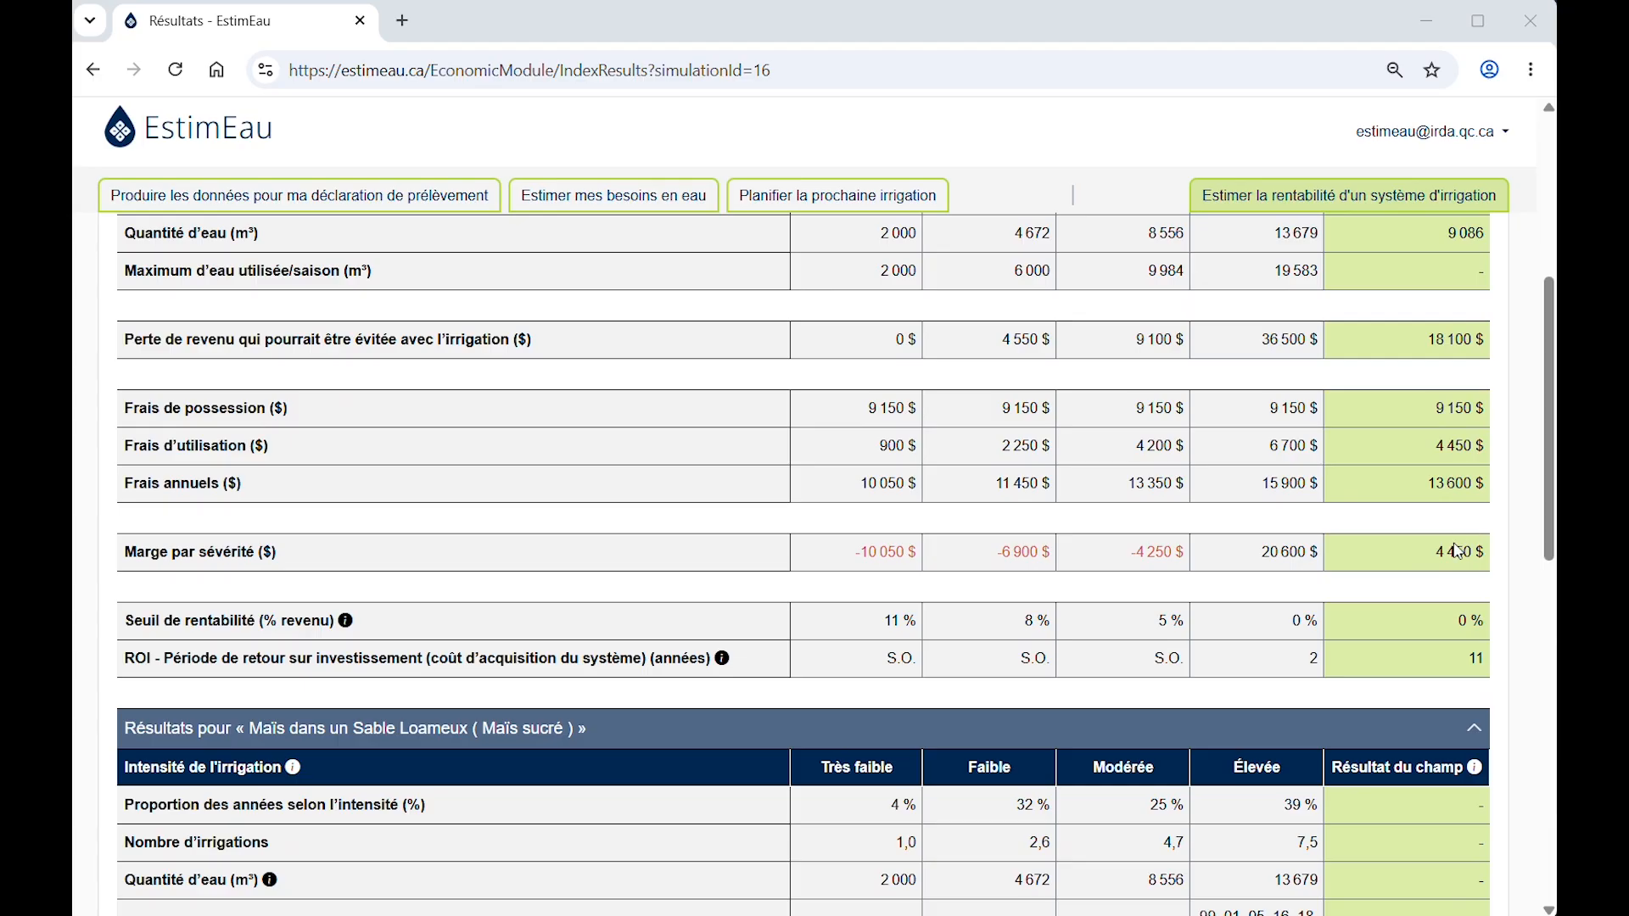
scroll(1449, 307, "up", 3)
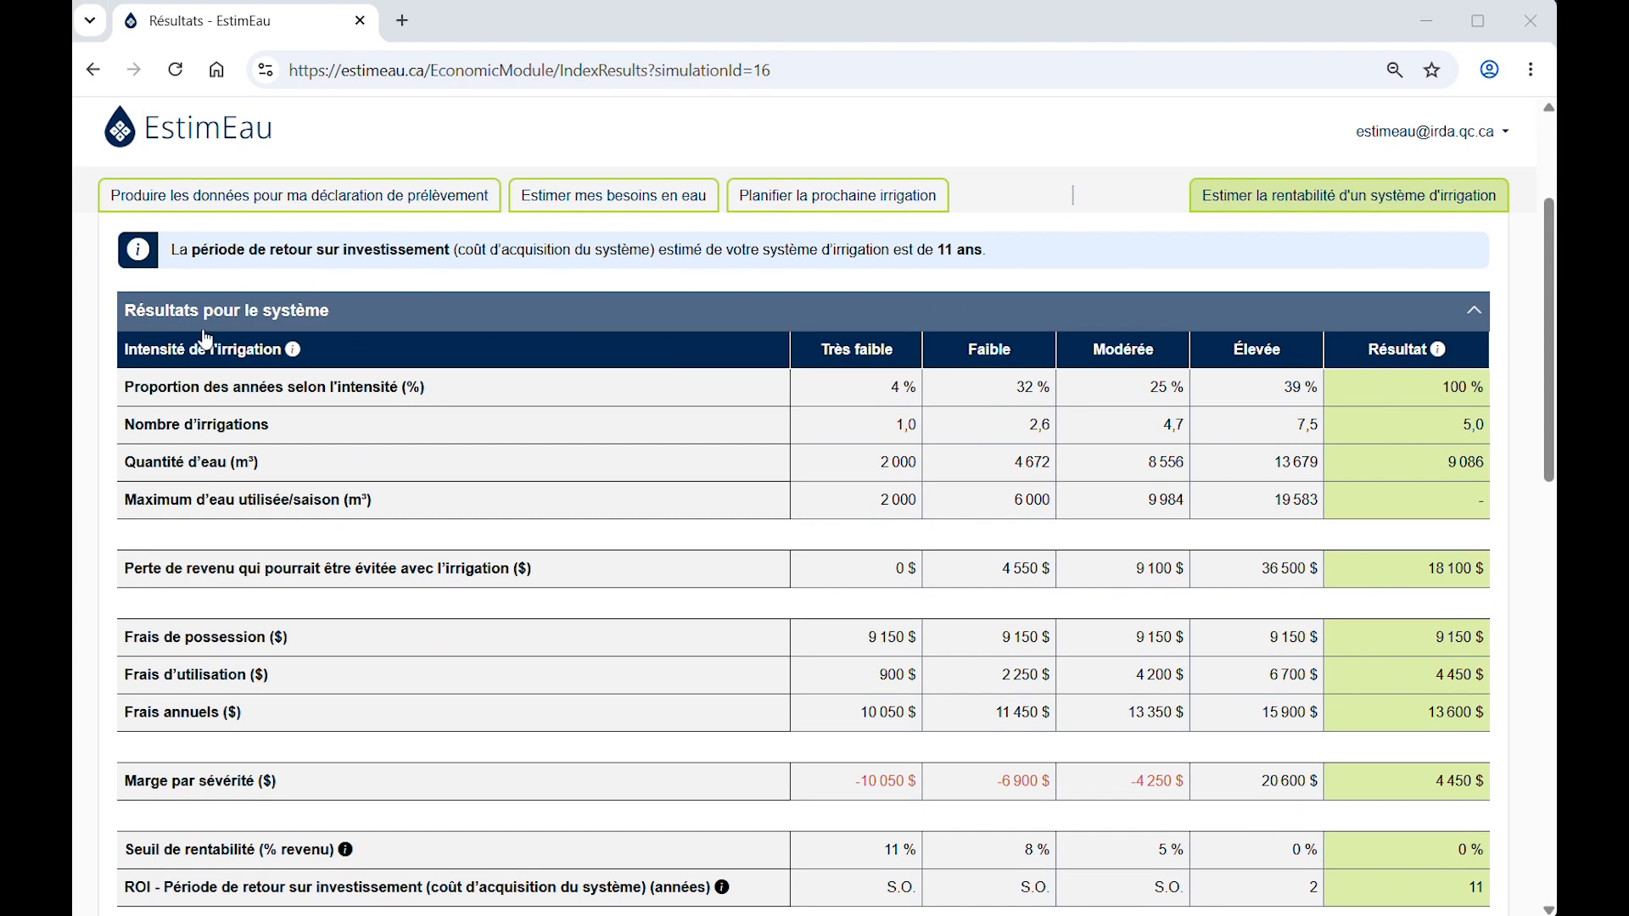
scroll(1343, 573, "up", 3)
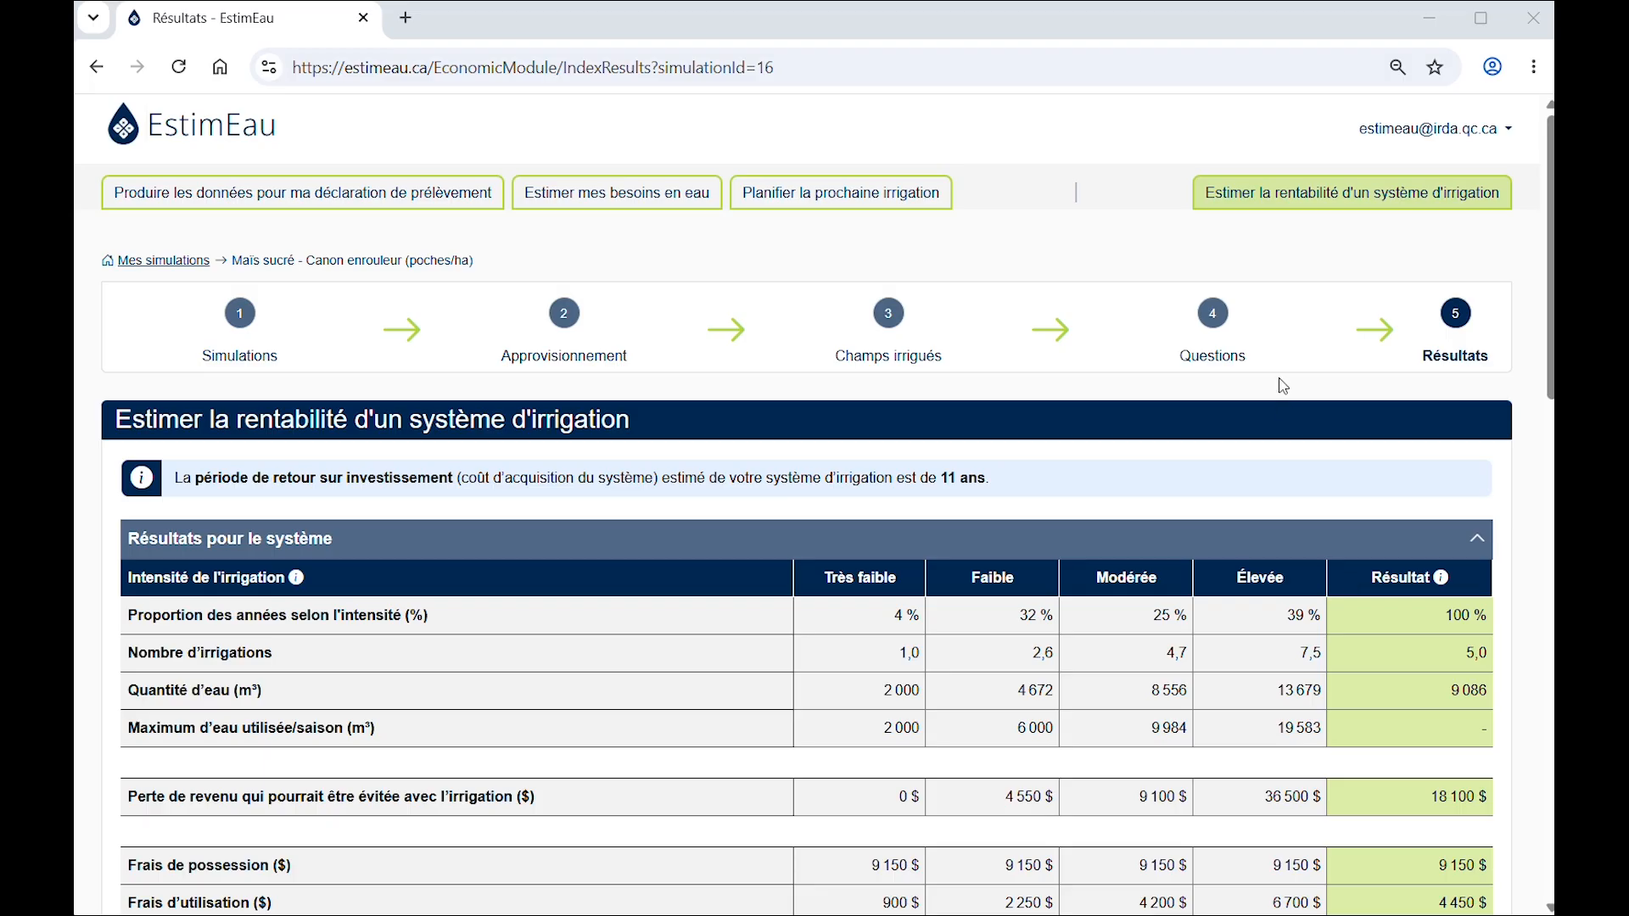